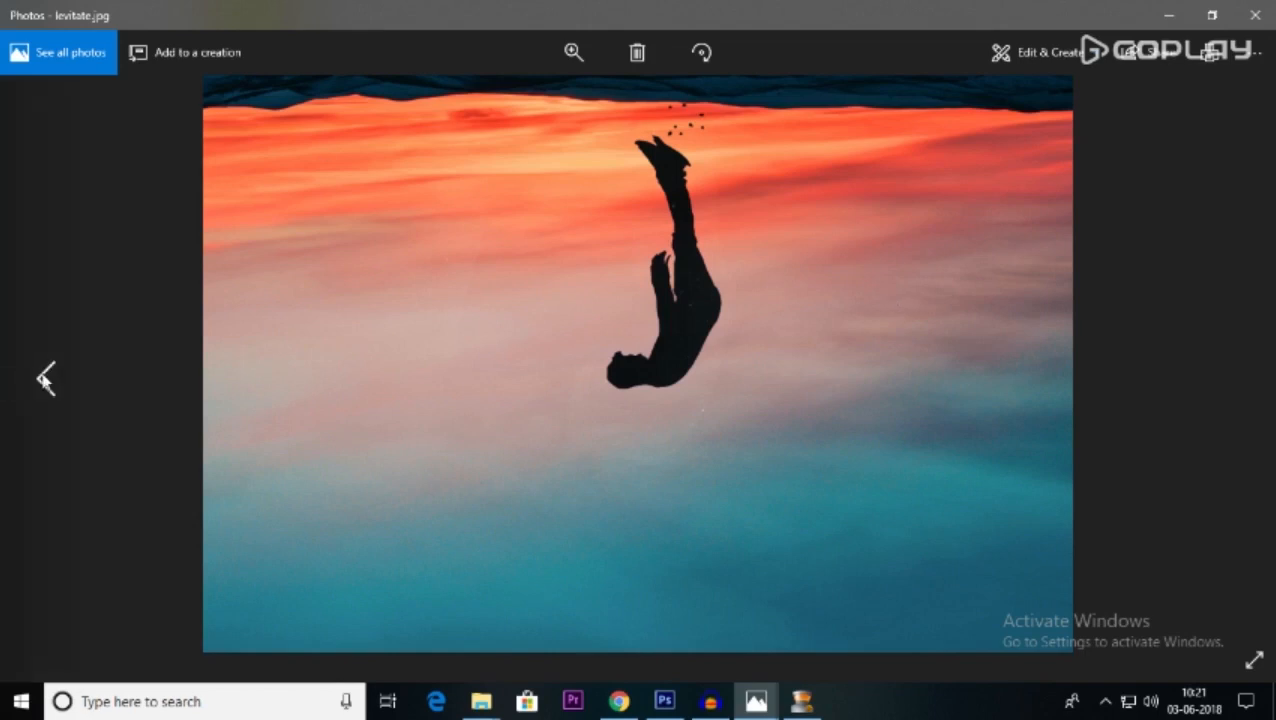
# - Examine the finished levitation composites one by one in the photo viewer, and minimize it
pyautogui.click(45, 377)
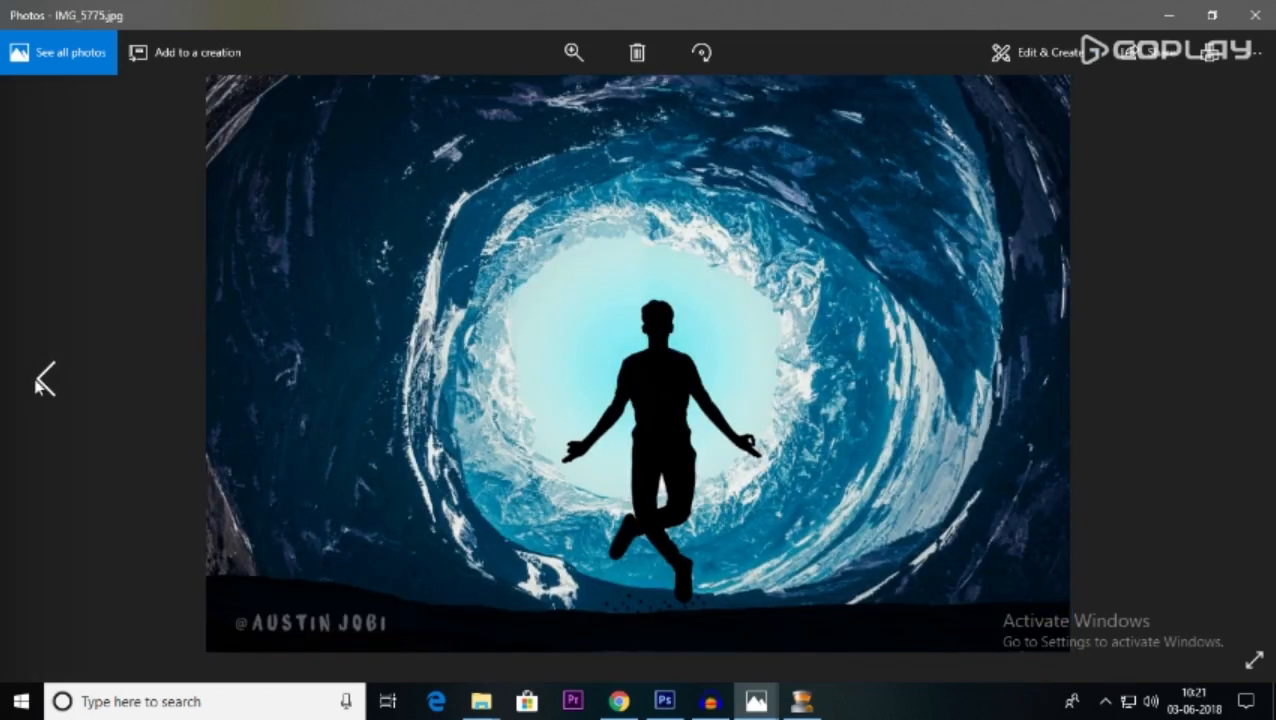
pyautogui.click(37, 387)
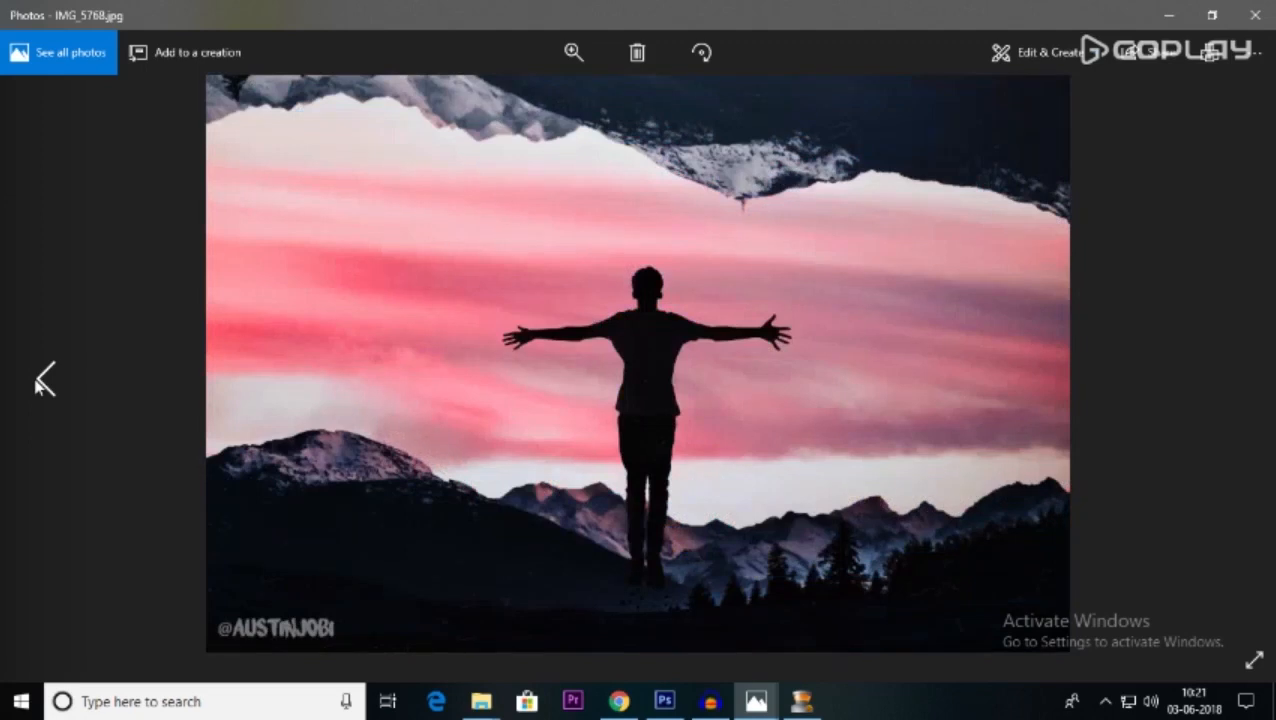
pyautogui.click(40, 383)
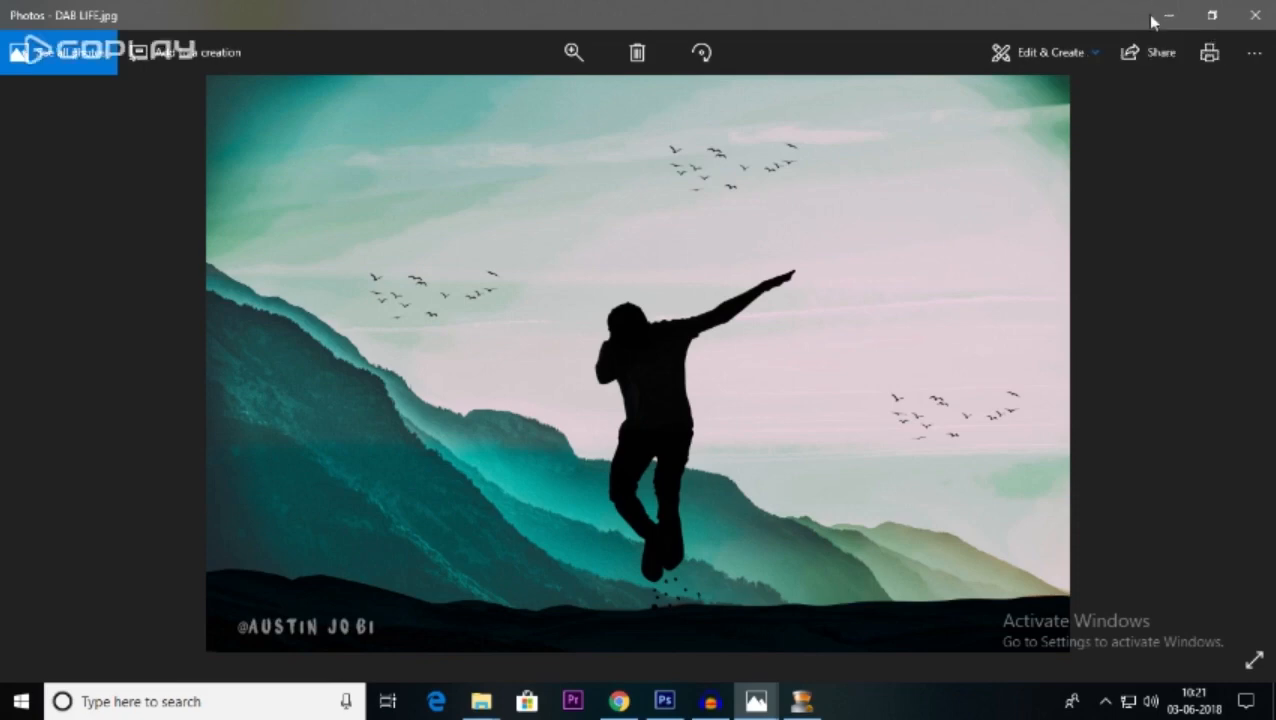
pyautogui.click(1168, 14)
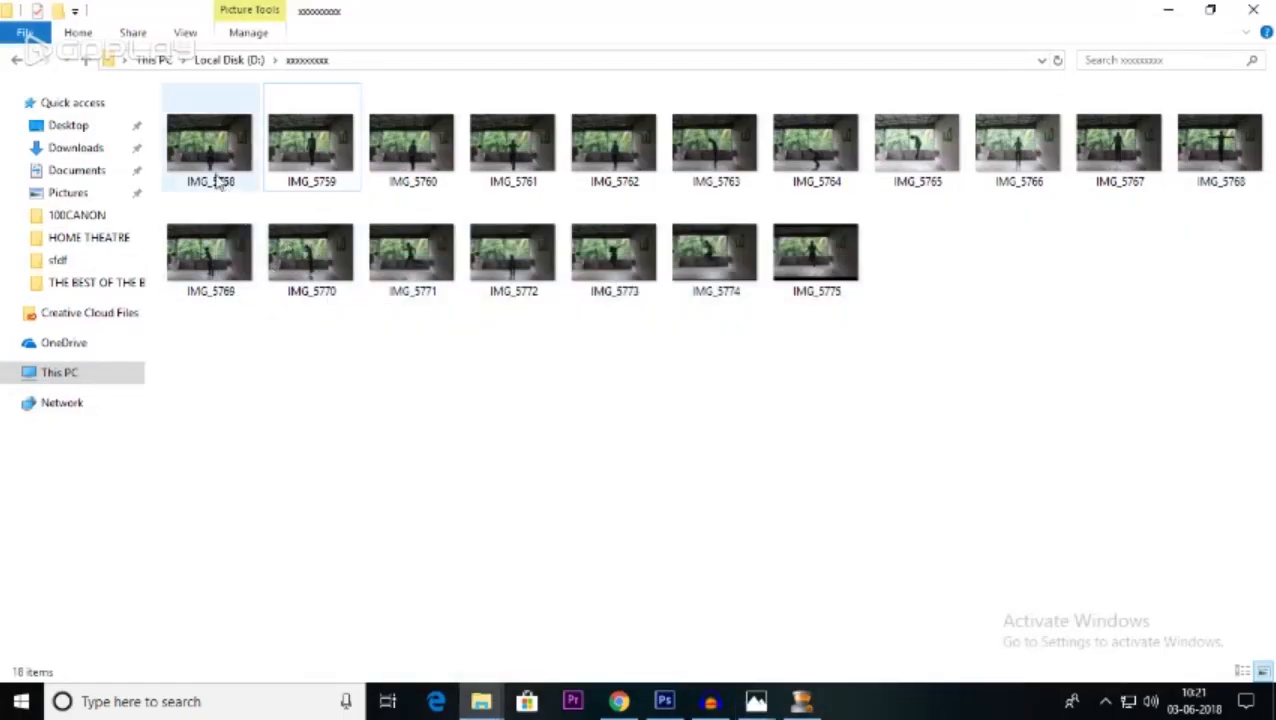
# - Review the source photos in the image folder from IMG_5758 onward, and close the photo viewer
pyautogui.doubleClick(204, 170)
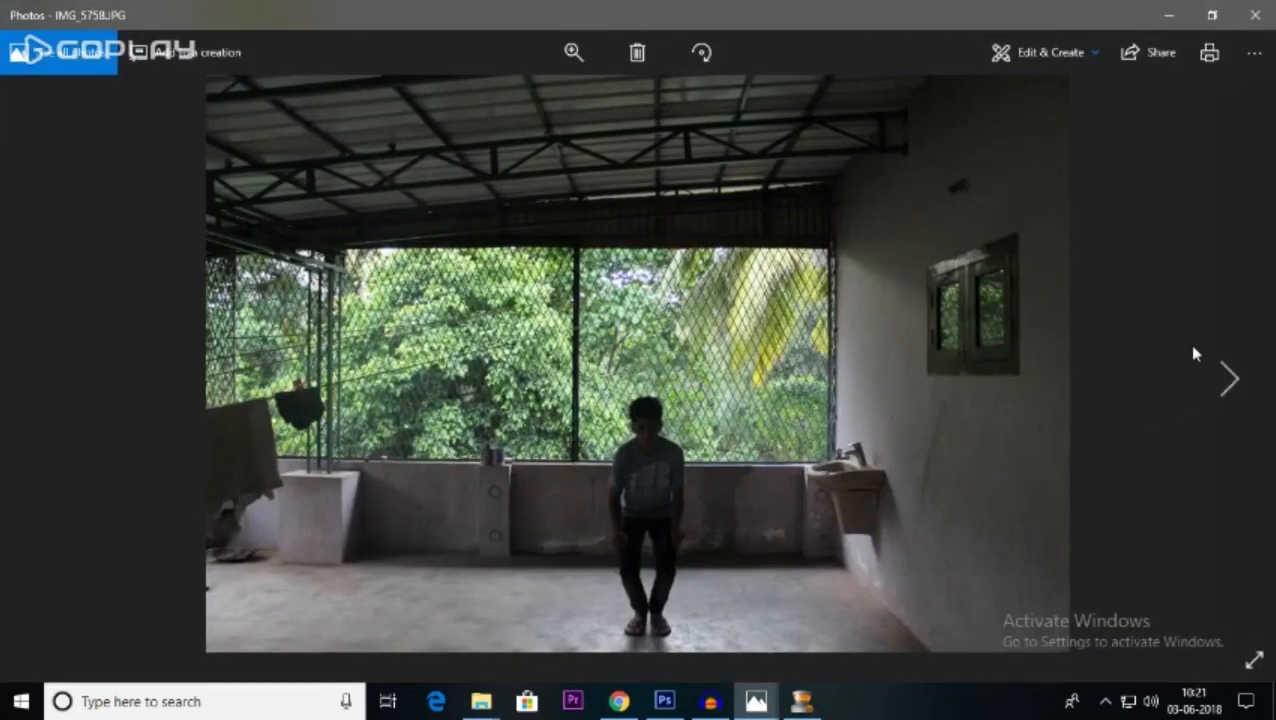
pyautogui.click(1231, 384)
pyautogui.click(1231, 384)
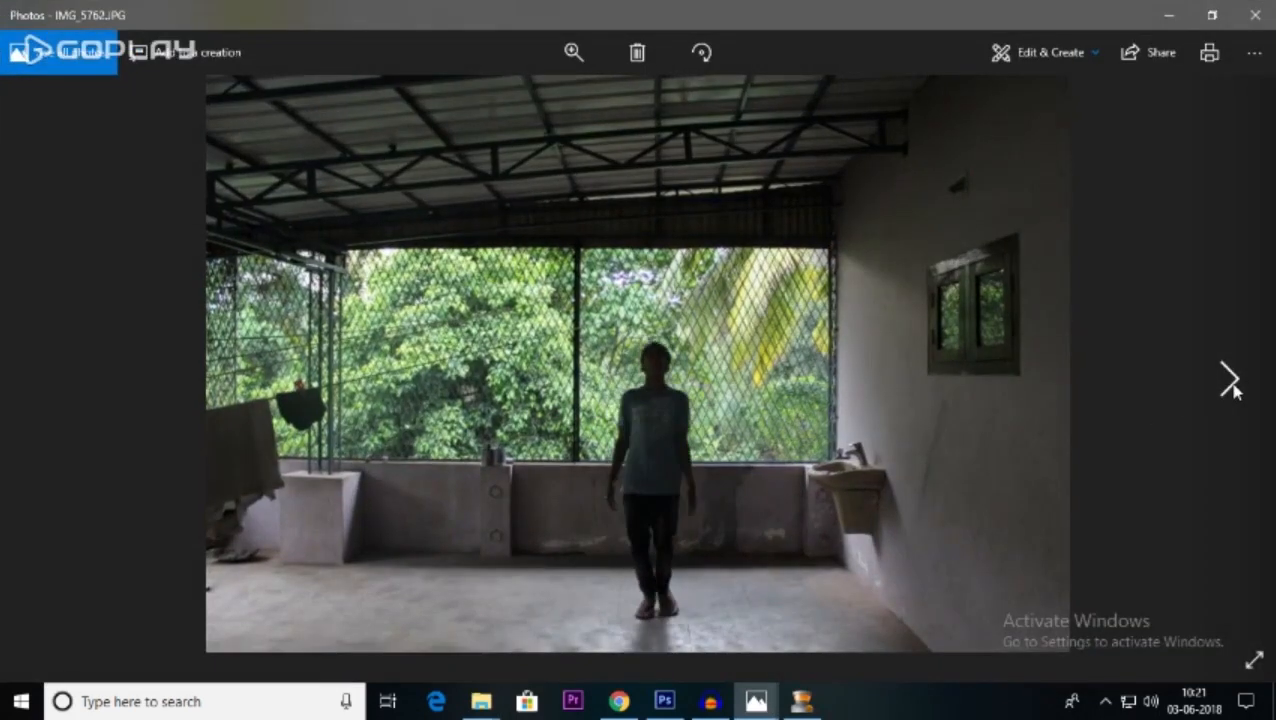
pyautogui.click(1231, 384)
pyautogui.click(1231, 384)
pyautogui.click(1231, 384)
pyautogui.click(1231, 384)
pyautogui.click(1231, 384)
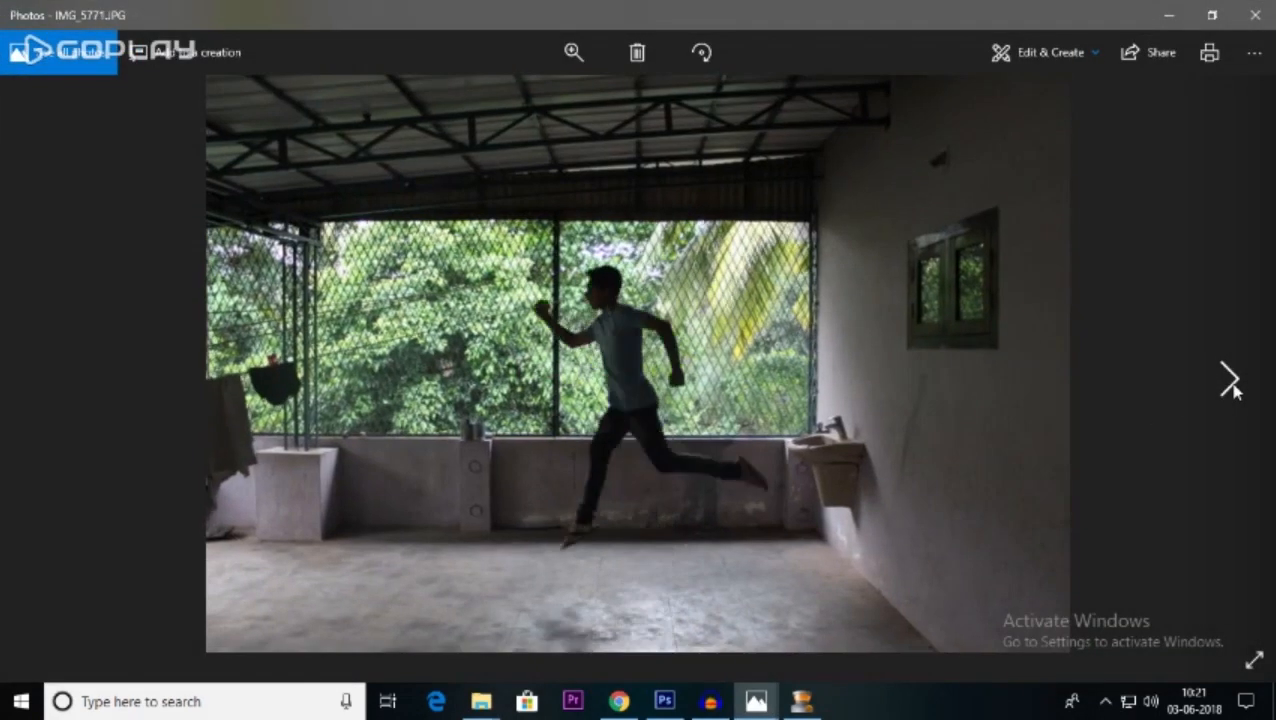
pyautogui.click(1231, 384)
pyautogui.click(1231, 384)
pyautogui.click(1231, 384)
pyautogui.click(1258, 14)
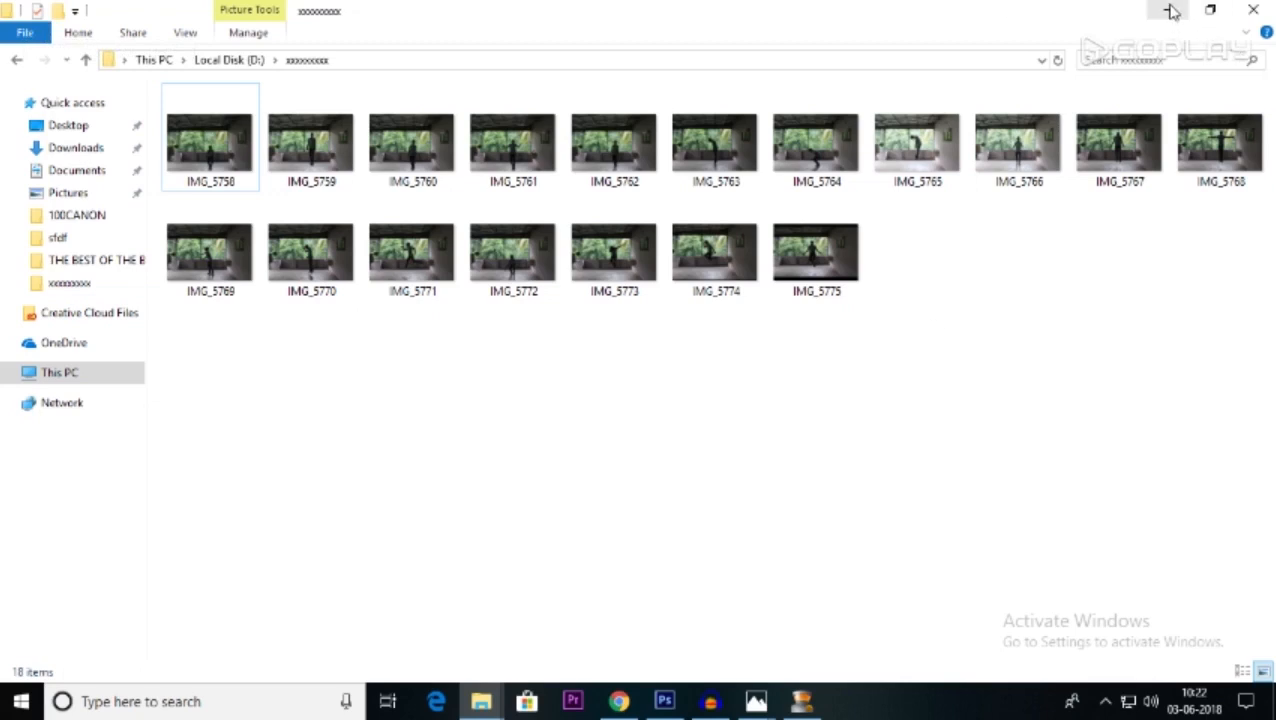
# - Open the photo IMG_5765 from the folder in Photoshop
pyautogui.moveTo(922, 148); pyautogui.dragTo(490, 232)
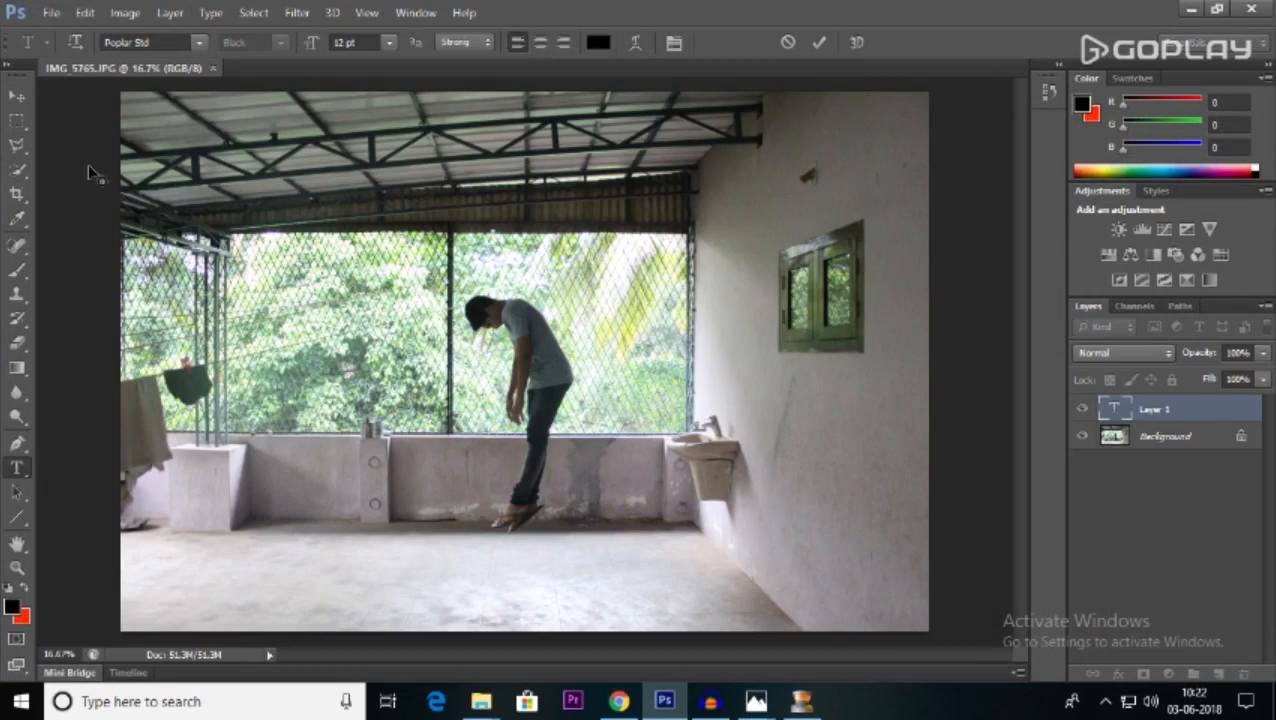
pyautogui.moveTo(20, 155); pyautogui.dragTo(100, 147)
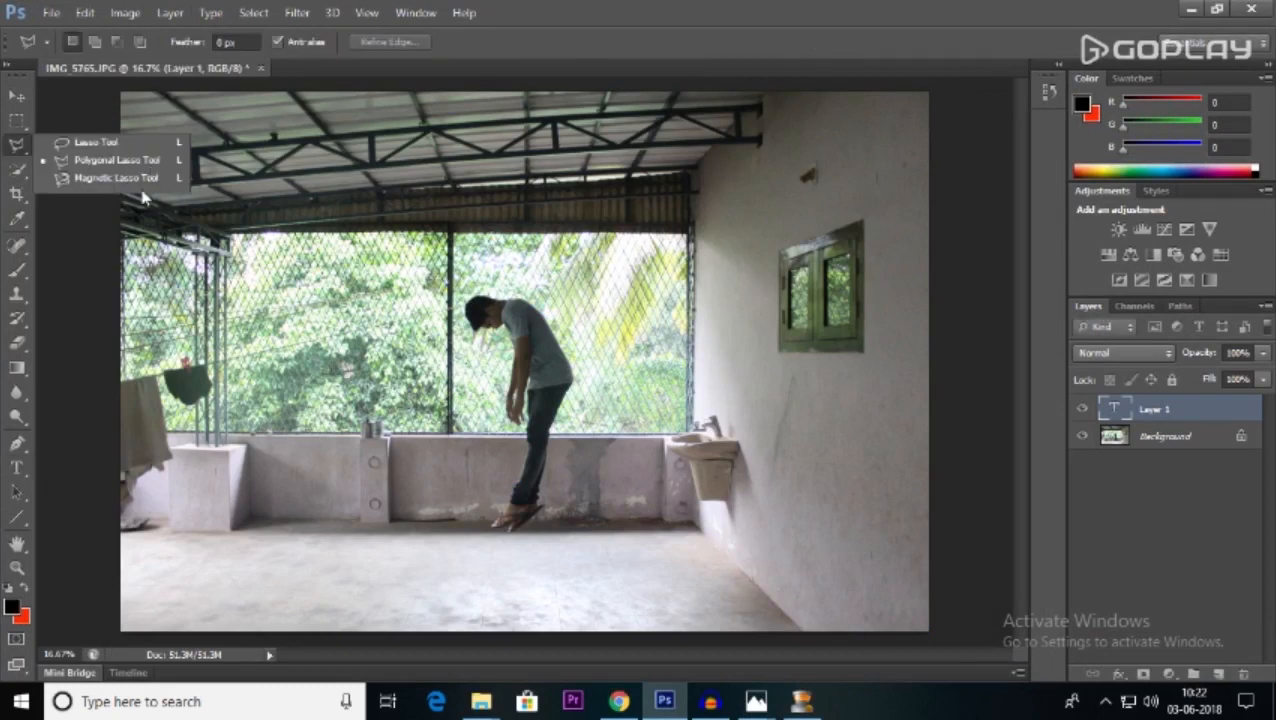
pyautogui.click(17, 176)
pyautogui.moveTo(20, 178); pyautogui.dragTo(26, 180)
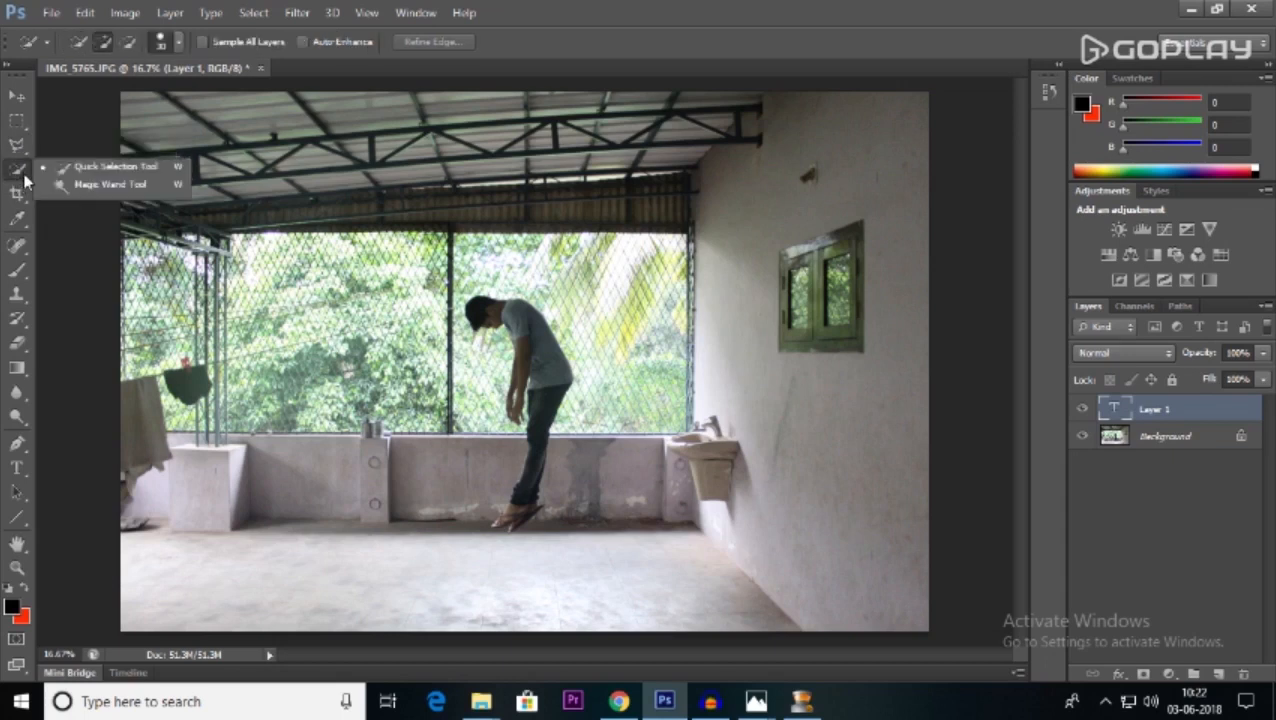
pyautogui.click(66, 323)
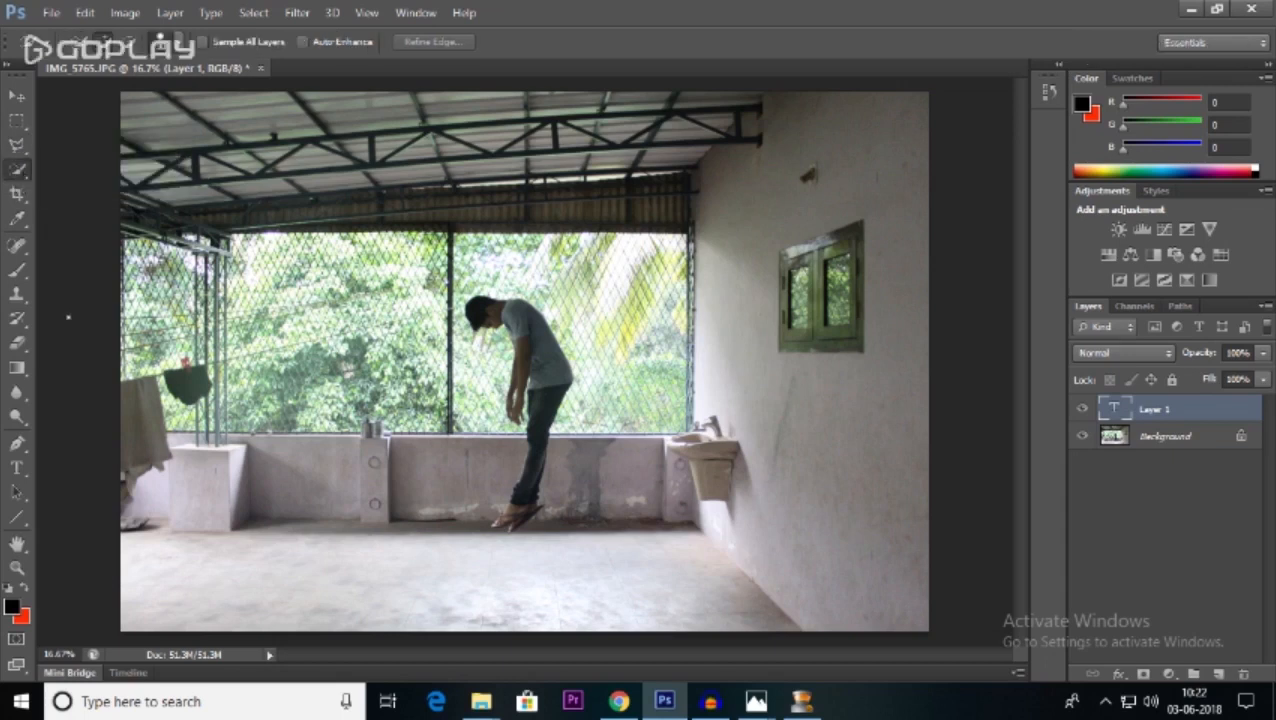
# - Start a Pen tool path at the man's upper back and trace it down the shirt to the hem
pyautogui.click(18, 445)
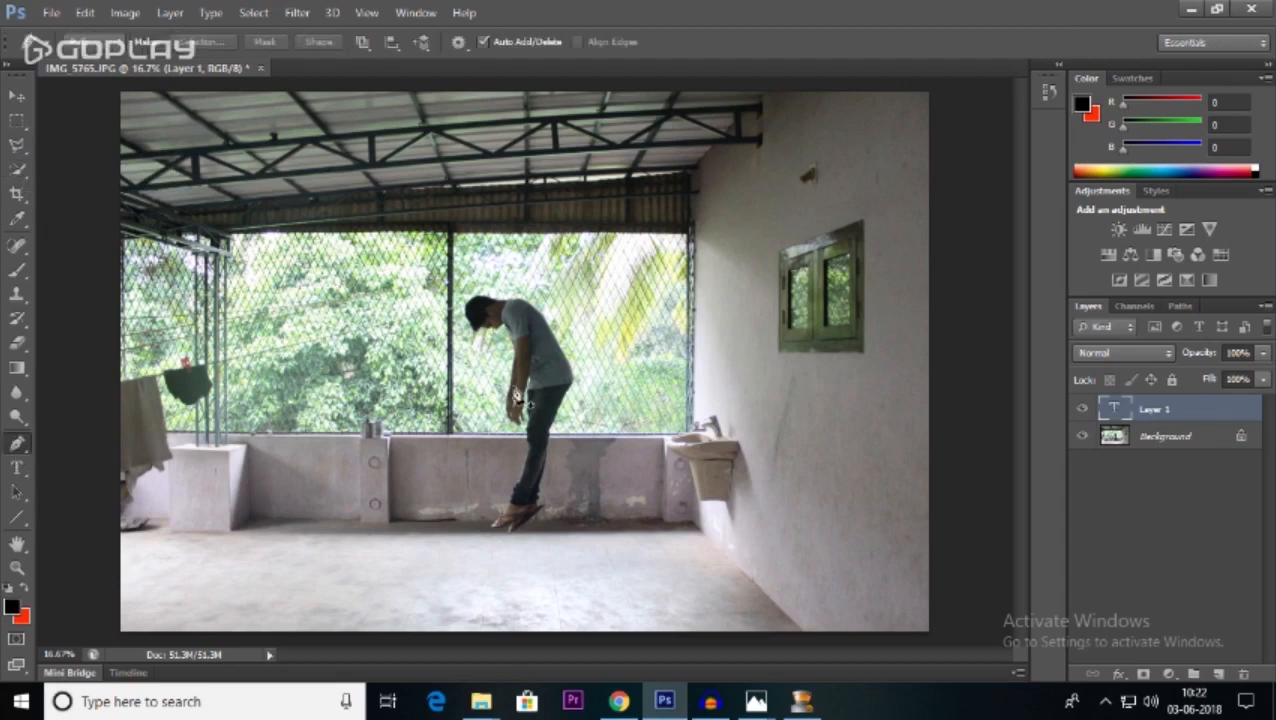
pyautogui.hotkey('ctrl', '+')
pyautogui.hotkey('ctrl', '+')
pyautogui.hotkey('ctrl', '+')
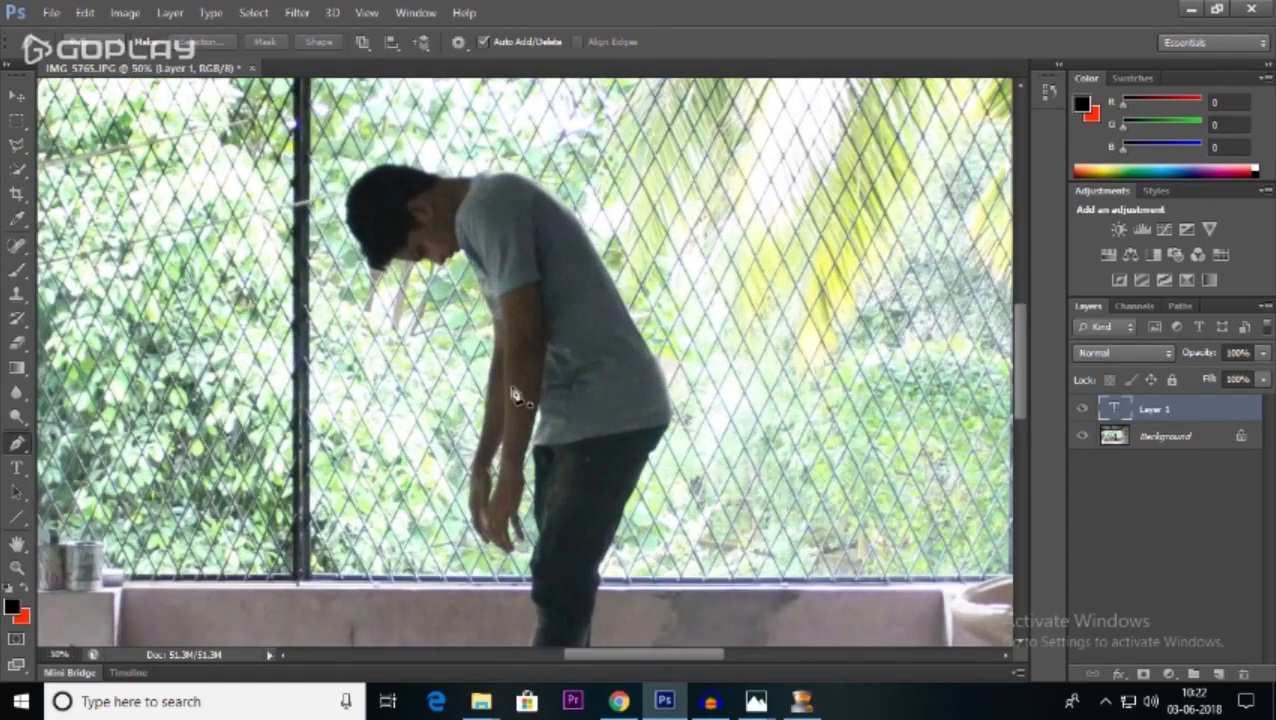
pyautogui.hotkey('ctrl', '+')
pyautogui.hotkey('ctrl', '+')
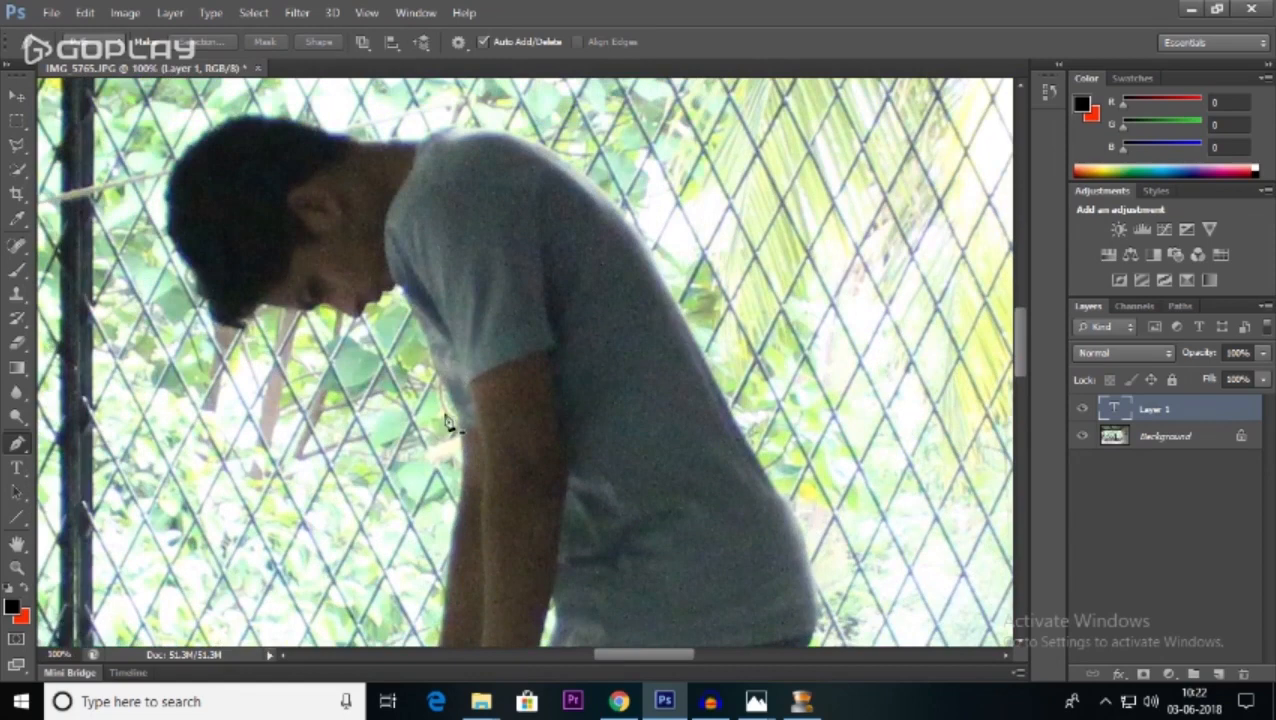
pyautogui.moveTo(647, 656)
pyautogui.mouseDown()
pyautogui.moveTo(622, 656)
pyautogui.moveTo(644, 656)
pyautogui.mouseUp()
pyautogui.click(457, 122)
pyautogui.click(570, 138)
pyautogui.click(584, 162)
pyautogui.scroll(-3, 800, 420)
pyautogui.click(812, 413)
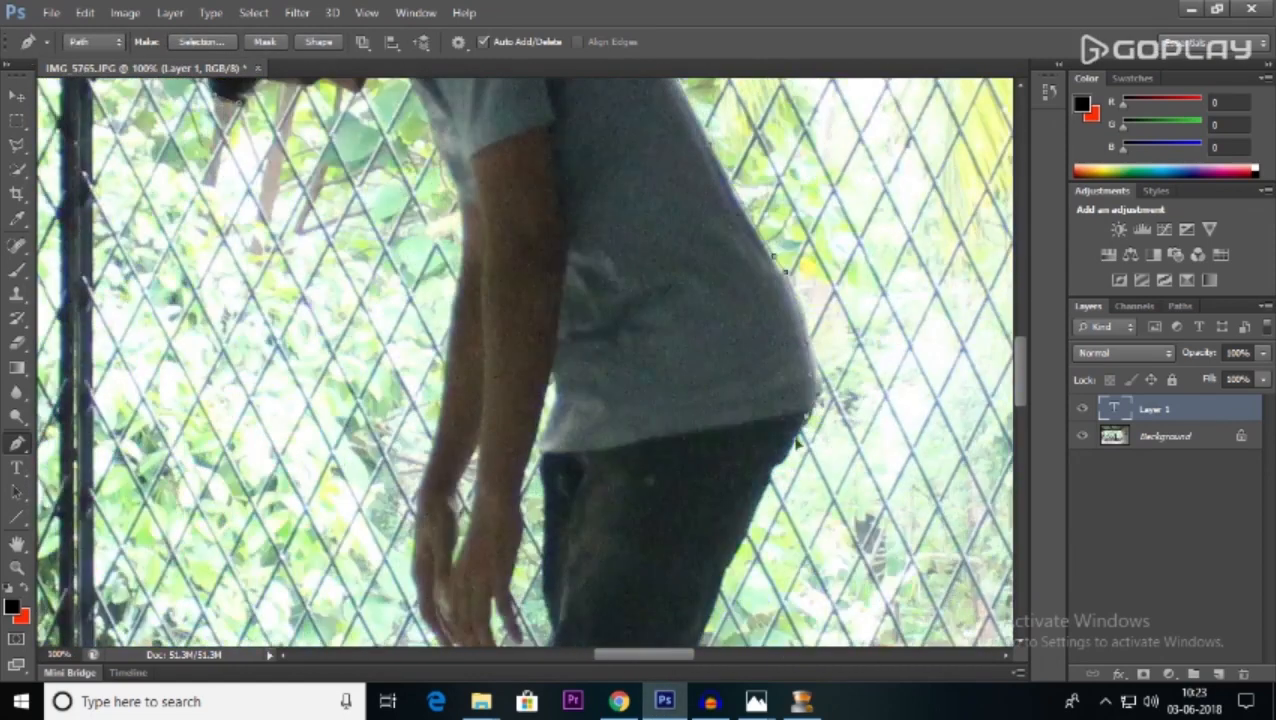
# - Continue the path down the back of the trousers and around the soles of both sandals
pyautogui.scroll(-7, 707, 308)
pyautogui.click(661, 272)
pyautogui.scroll(-5, 707, 308)
pyautogui.click(638, 418)
pyautogui.click(541, 498)
pyautogui.click(431, 561)
pyautogui.click(386, 552)
pyautogui.click(334, 527)
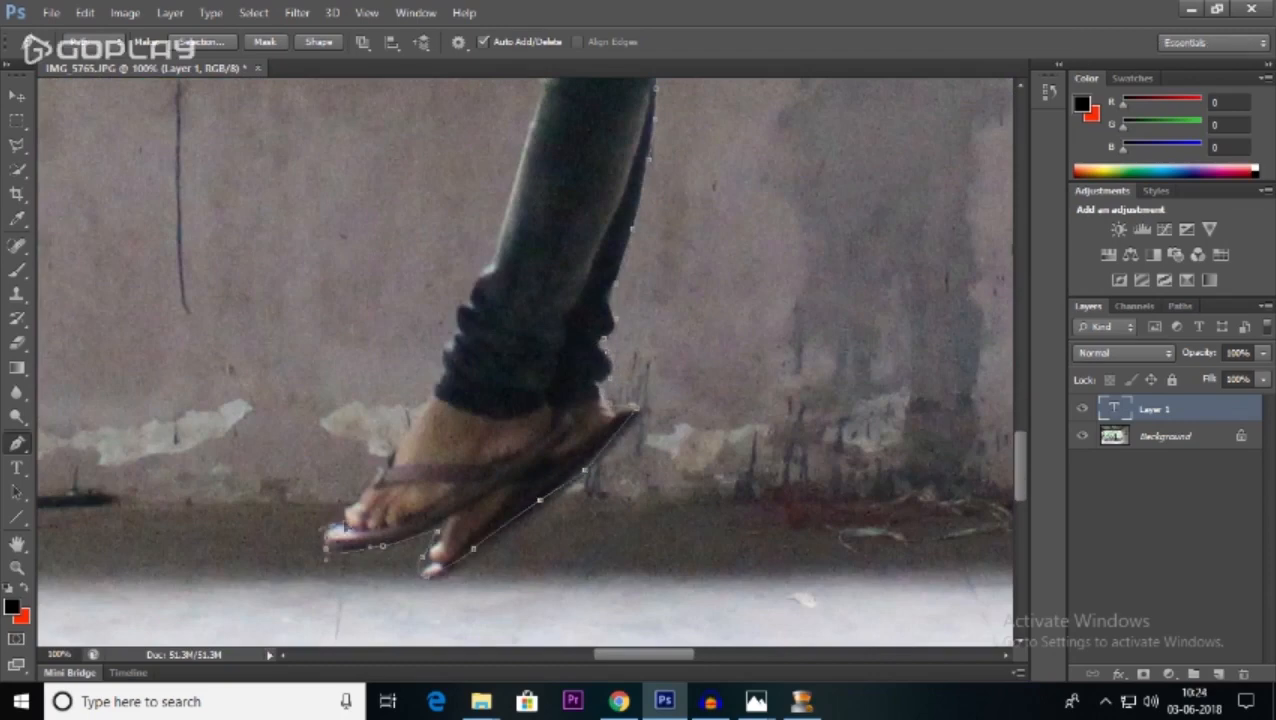
# - Trace the path up the front of the feet and legs to the man's hands
pyautogui.scroll(3, 439, 384)
pyautogui.click(482, 432)
pyautogui.scroll(8, 525, 362)
pyautogui.click(548, 243)
pyautogui.scroll(2, 518, 490)
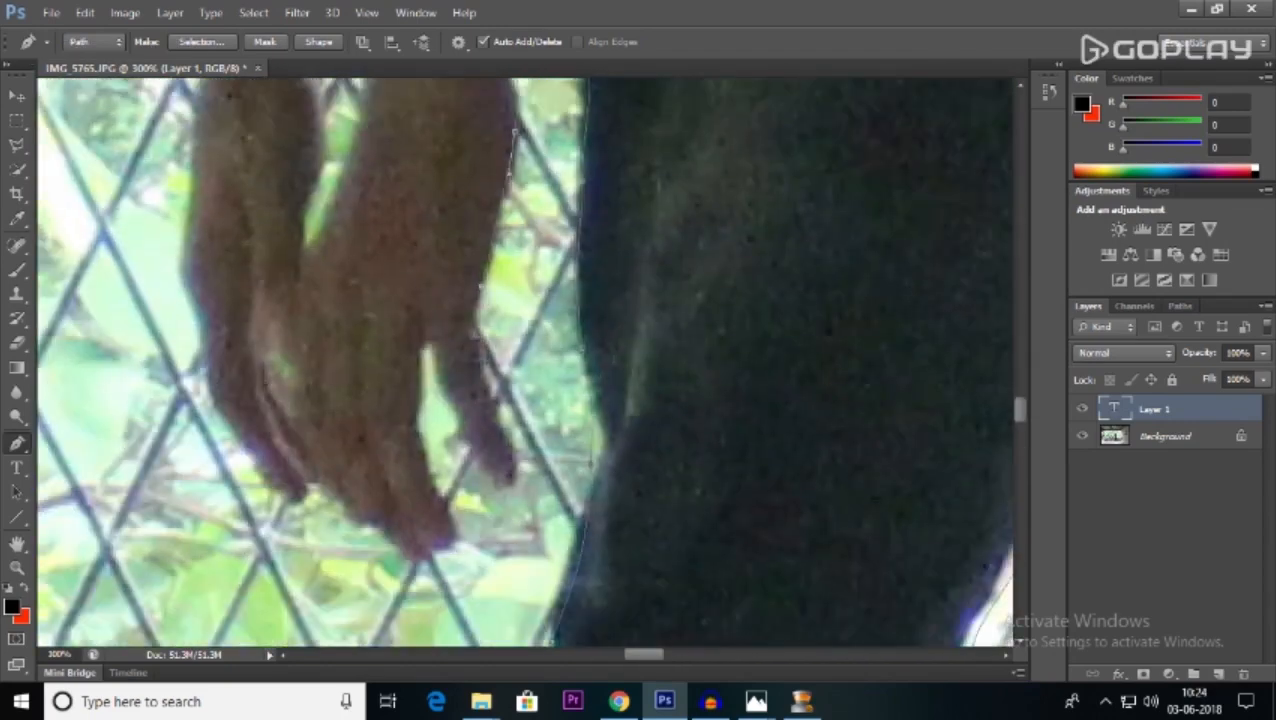
# - Continue the path around the man's fingertips and up the outer edge of his hand
pyautogui.scroll(-1, 453, 388)
pyautogui.click(422, 421)
pyautogui.click(434, 524)
pyautogui.click(300, 461)
pyautogui.scroll(6, 239, 379)
pyautogui.click(239, 379)
# - Complete the outline along the arm, chest, face and head, closing the path at the man's back
pyautogui.scroll(4, 300, 380)
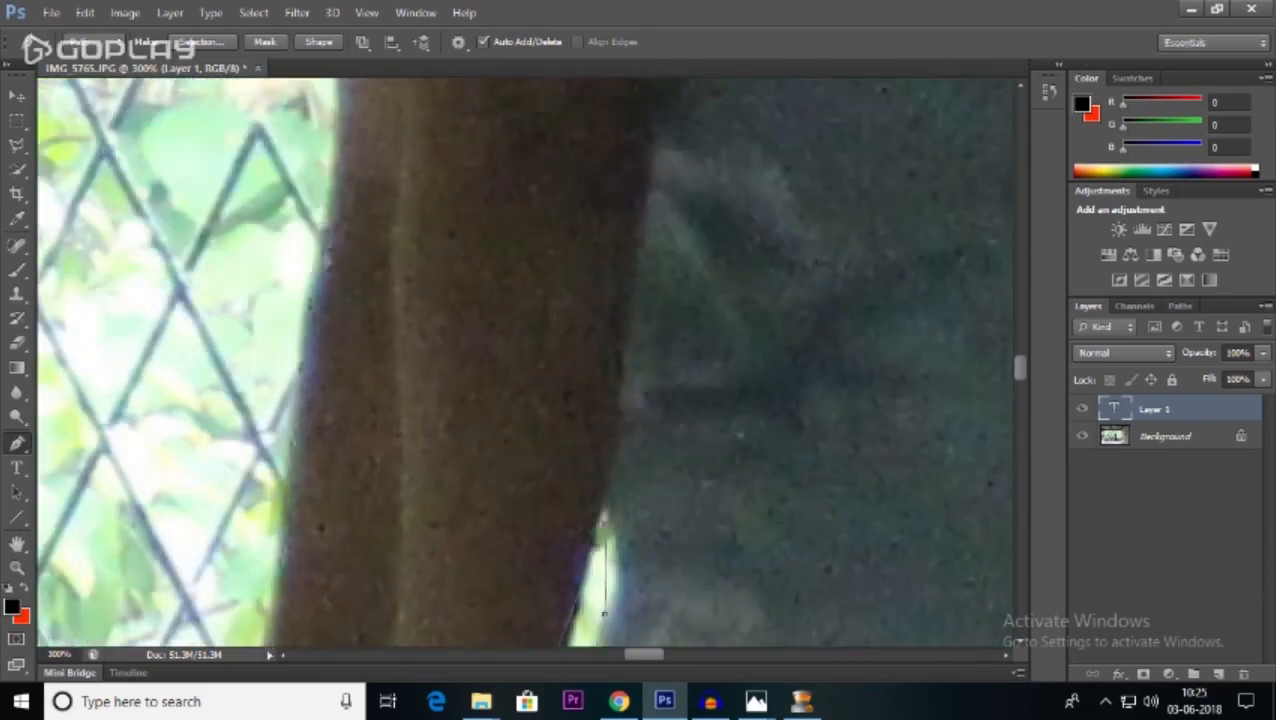
pyautogui.scroll(6, 300, 400)
pyautogui.click(295, 467)
pyautogui.moveTo(243, 338); pyautogui.dragTo(223, 295)
pyautogui.scroll(2, 400, 350)
pyautogui.click(407, 276)
pyautogui.click(319, 328)
pyautogui.moveTo(644, 654); pyautogui.dragTo(608, 654)
pyautogui.click(281, 377)
pyautogui.click(194, 337)
pyautogui.moveTo(602, 342); pyautogui.dragTo(561, 337)
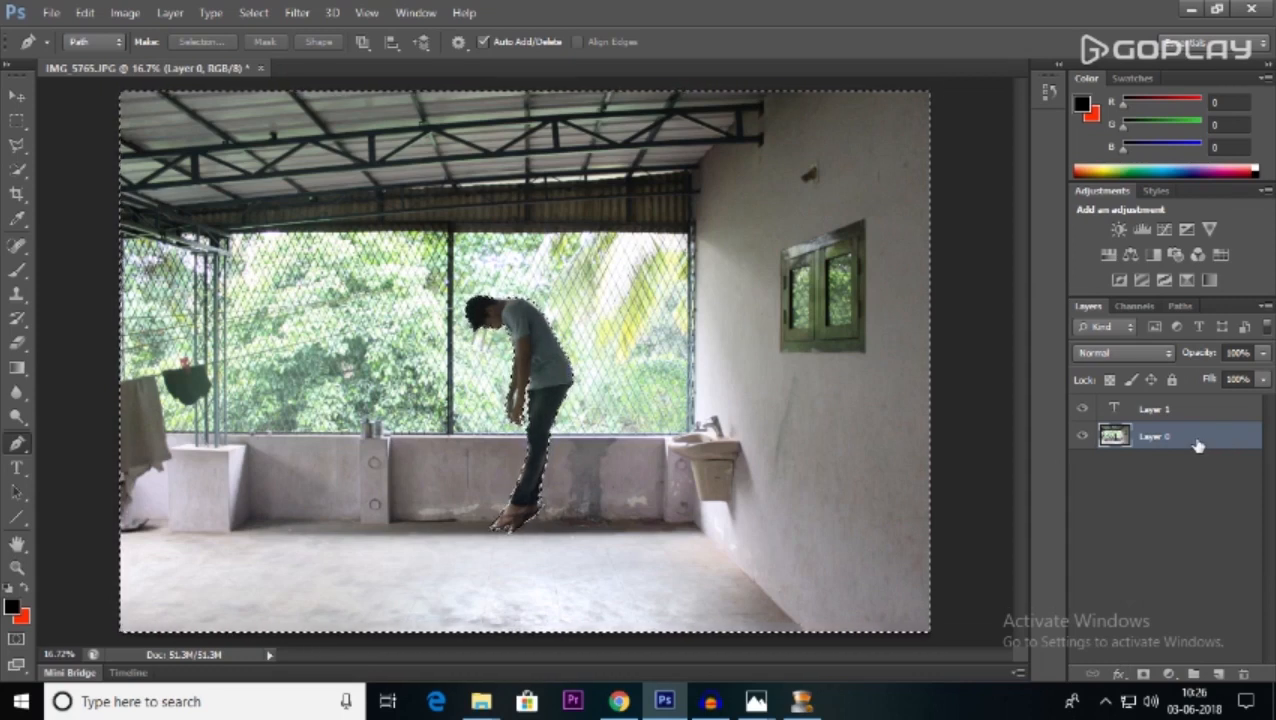
# - Invert the selection so only the man is selected, and mask out Layer 0's background
pyautogui.hotkey('ctrl', 'shift', 'i')
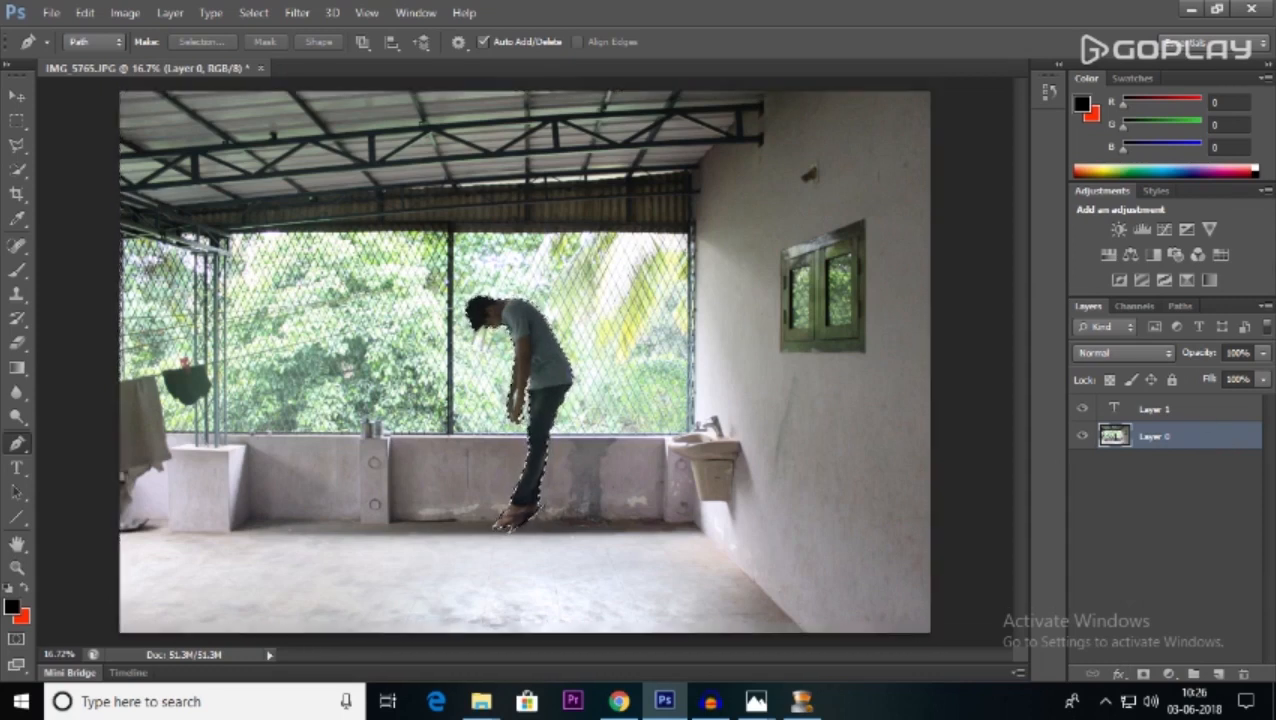
pyautogui.click(1143, 674)
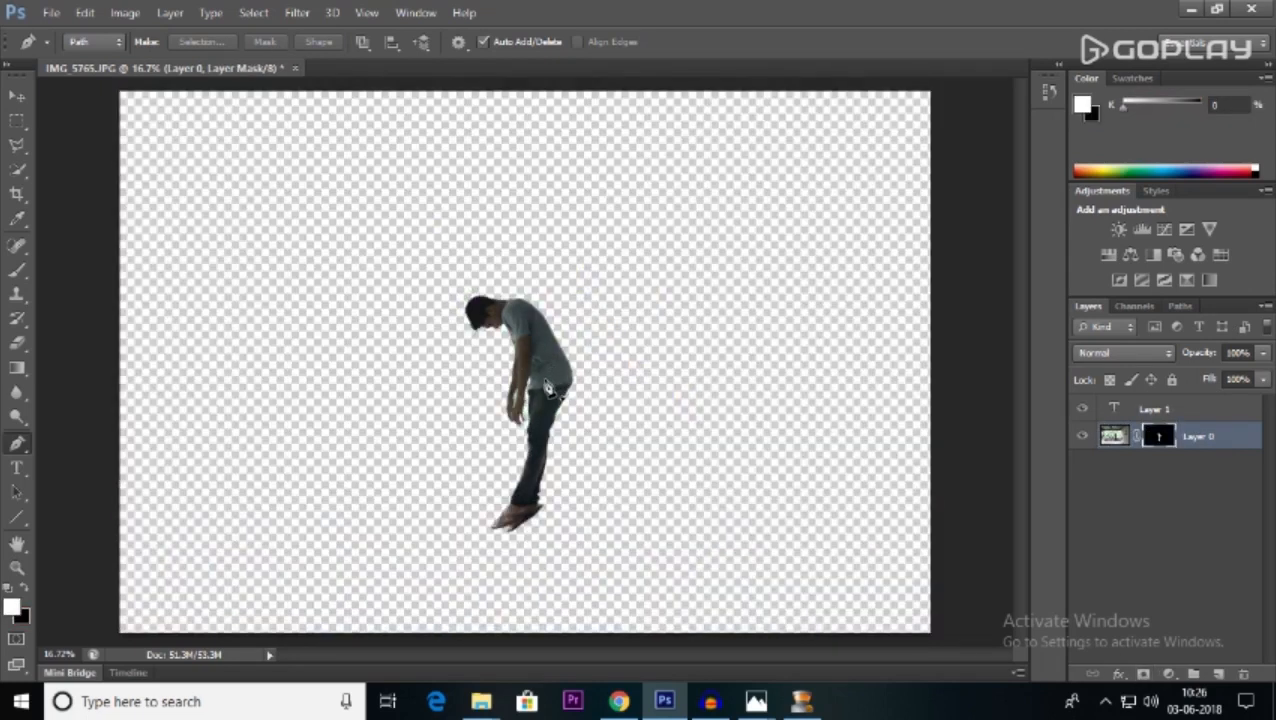
# - Move the cut-out man slightly to the right and upward on the canvas
pyautogui.scroll(4, 524, 369)
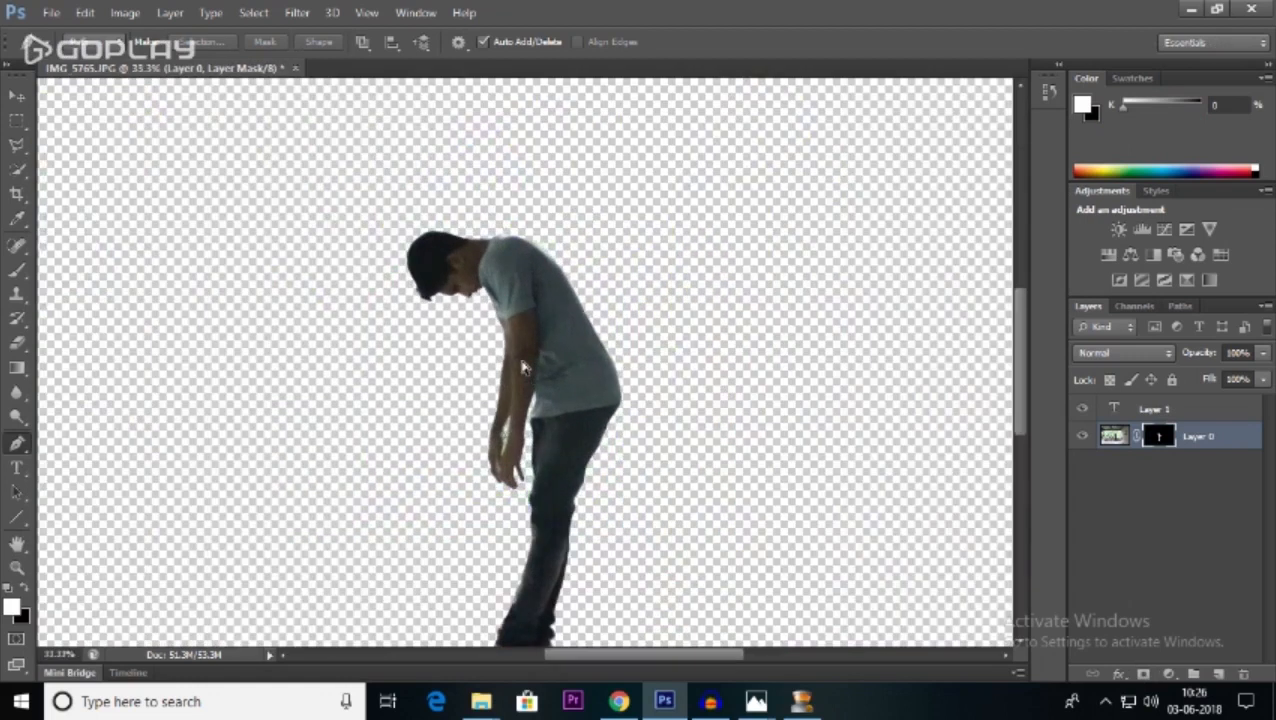
pyautogui.scroll(1, 524, 369)
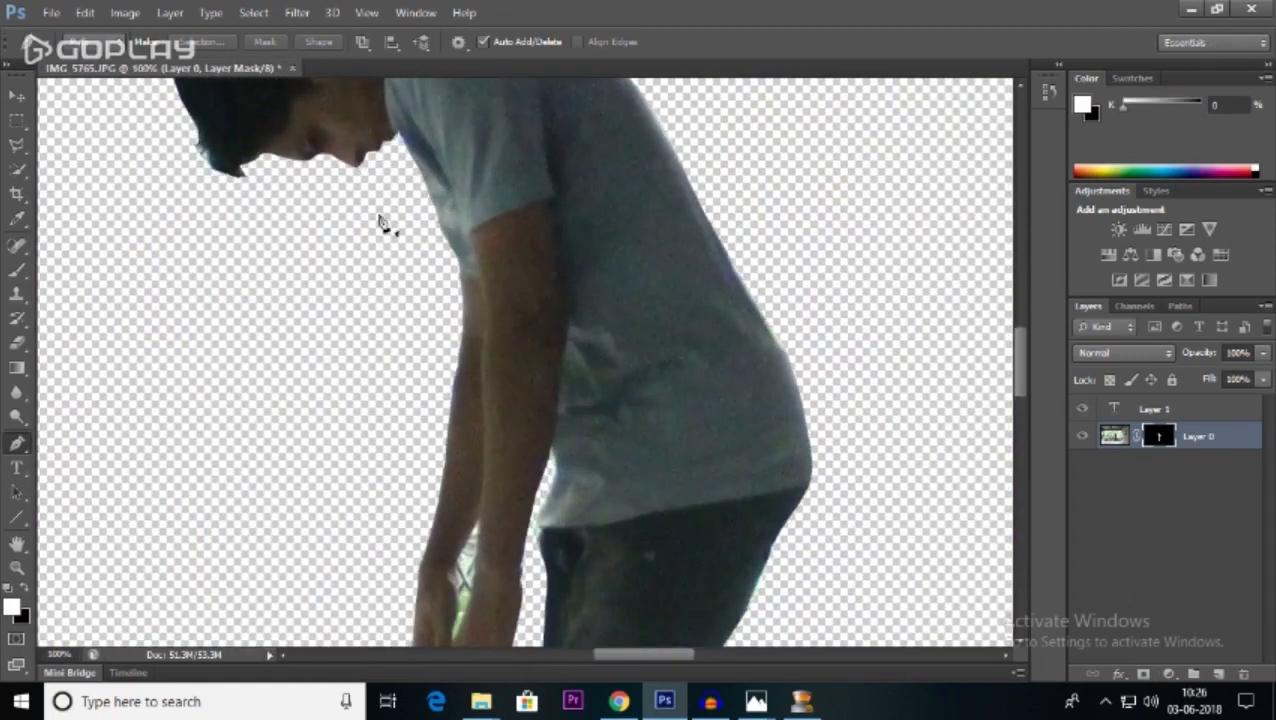
pyautogui.click(16, 95)
pyautogui.moveTo(388, 162); pyautogui.dragTo(457, 258)
pyautogui.moveTo(555, 483); pyautogui.dragTo(585, 268)
pyautogui.moveTo(590, 430); pyautogui.dragTo(600, 340)
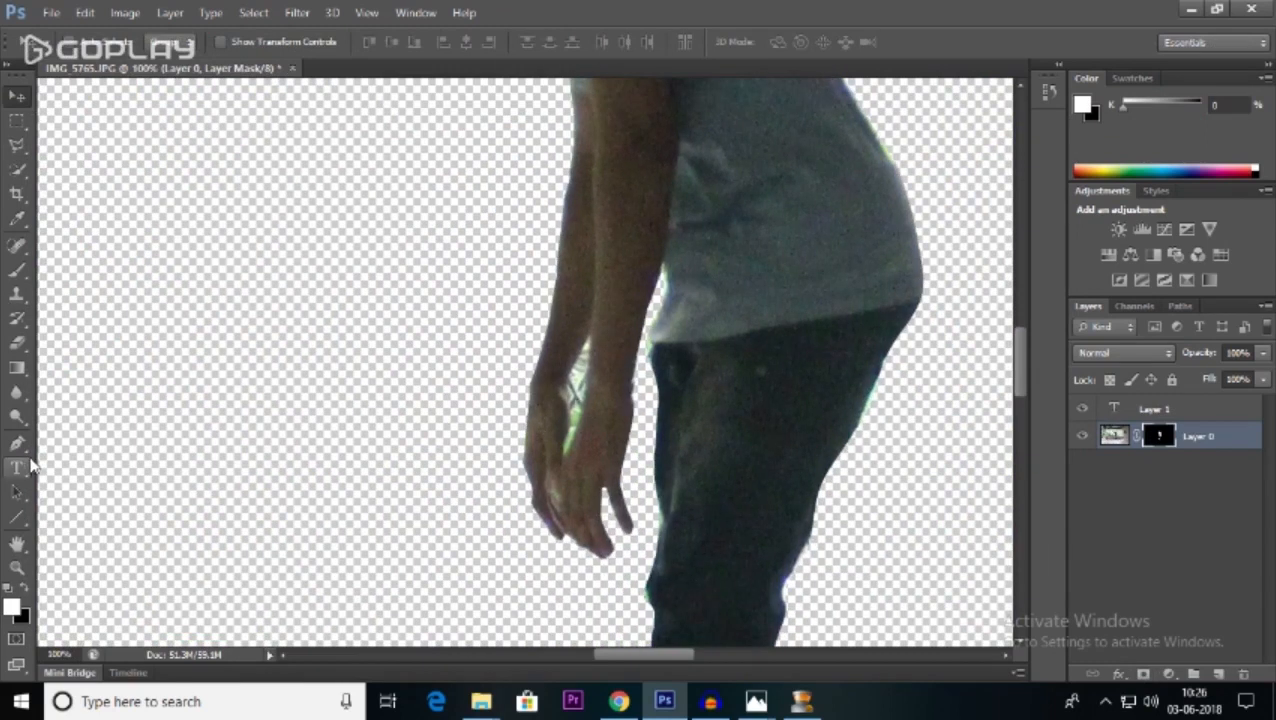
# - Outline the leftover background between the man's forearms with the Pen tool, delete it and deselect
pyautogui.click(17, 444)
pyautogui.click(588, 346)
pyautogui.click(571, 459)
pyautogui.hotkey('ctrl', 'Return')
pyautogui.press('Delete')
pyautogui.hotkey('ctrl', 'd')
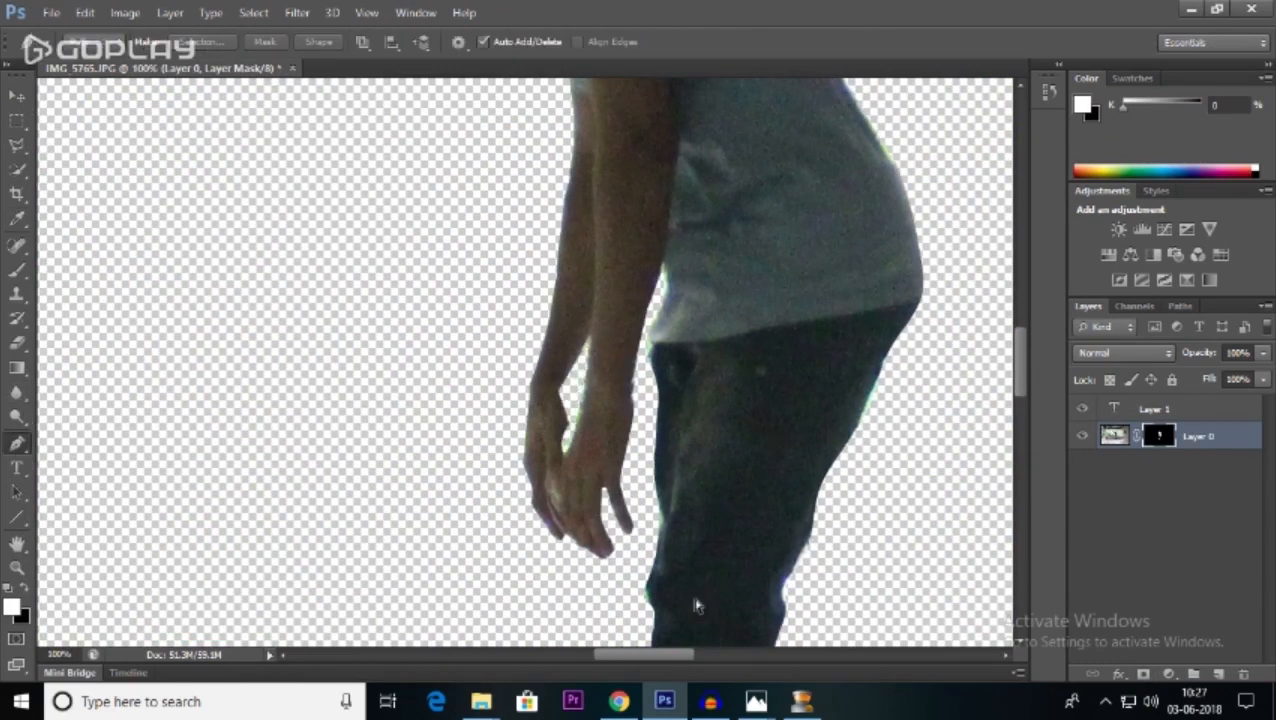
pyautogui.hotkey('ctrl', '0')
pyautogui.click(19, 96)
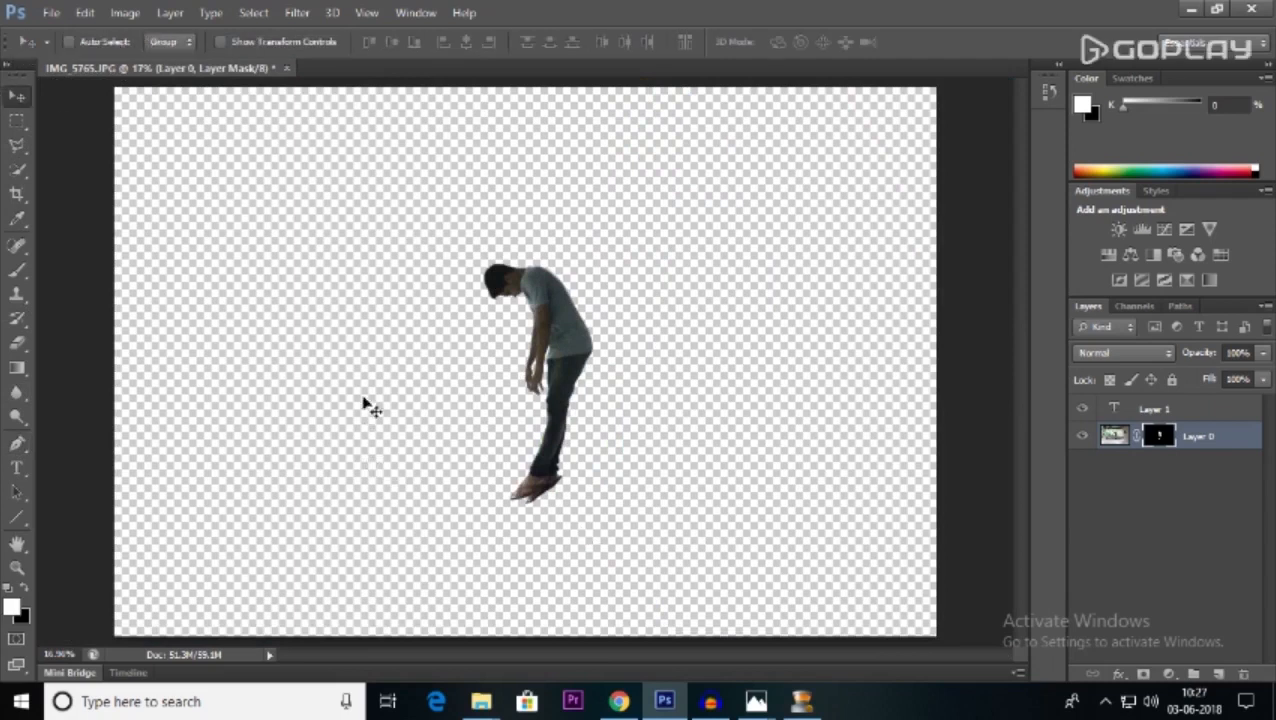
# - Switch to Chrome and examine the "pexel stock" search and the Pexels results for "sky colourfull"
pyautogui.click(619, 702)
pyautogui.click(255, 14)
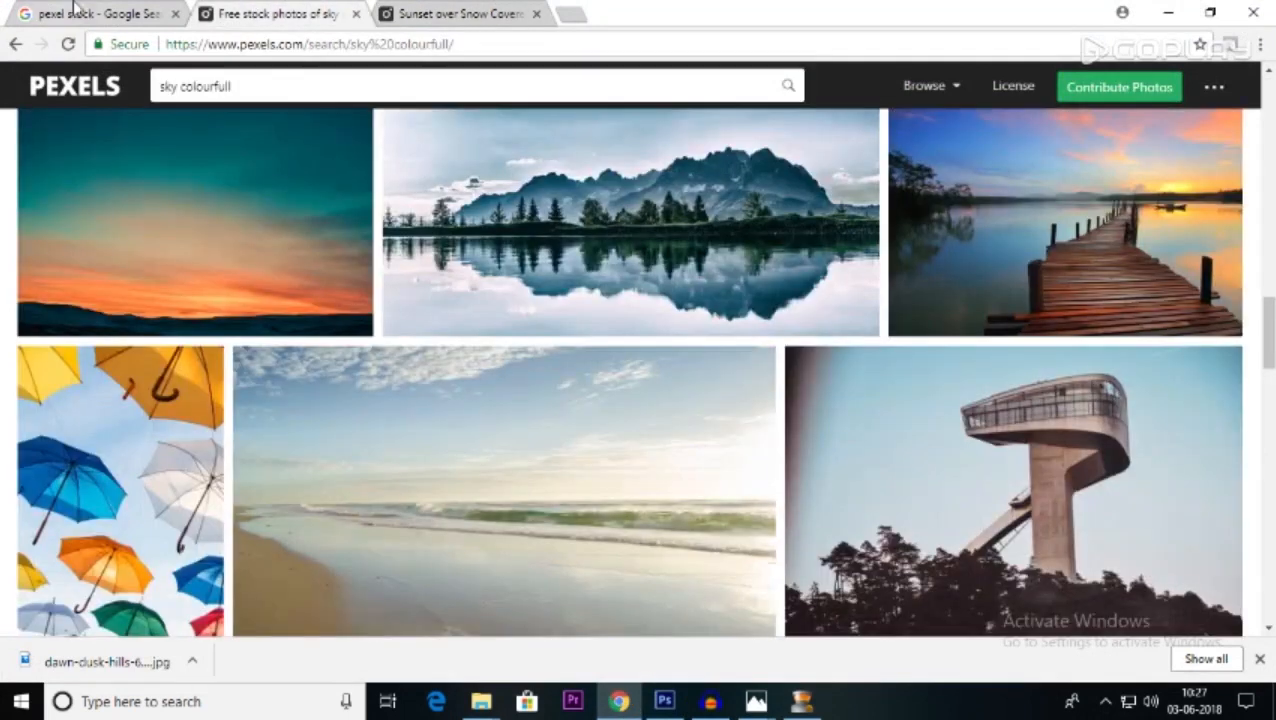
pyautogui.click(73, 8)
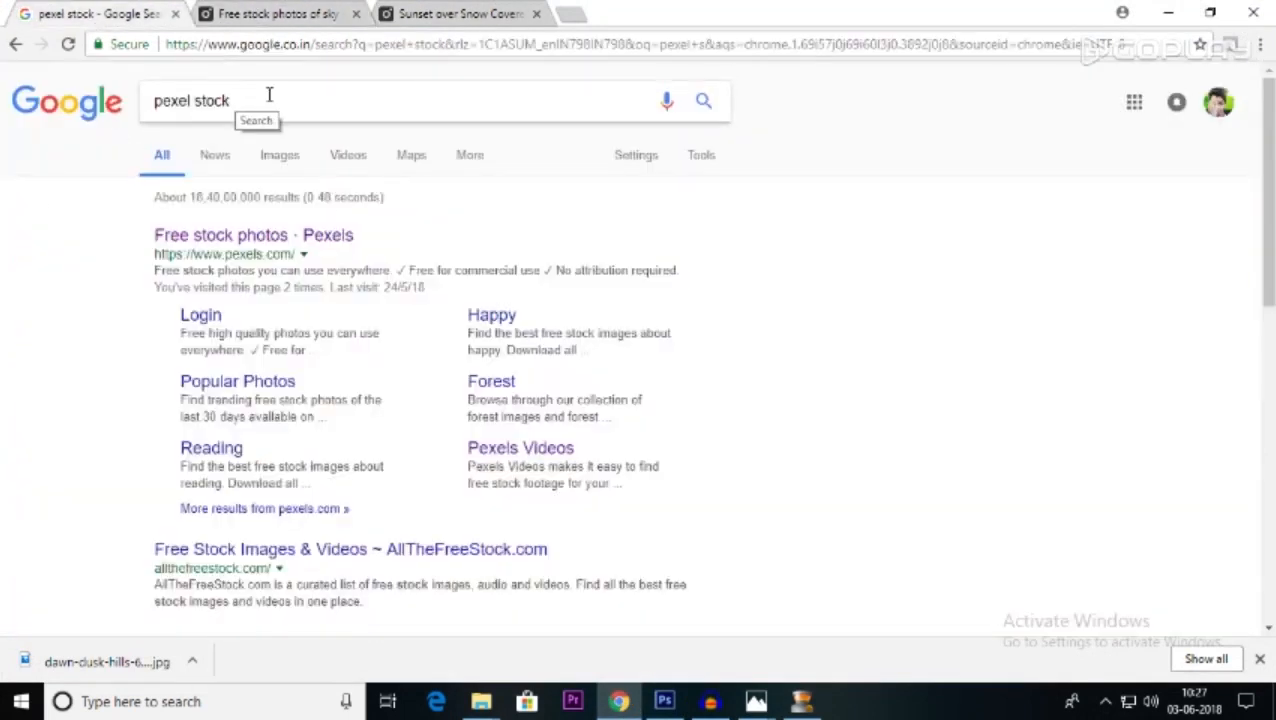
pyautogui.click(276, 12)
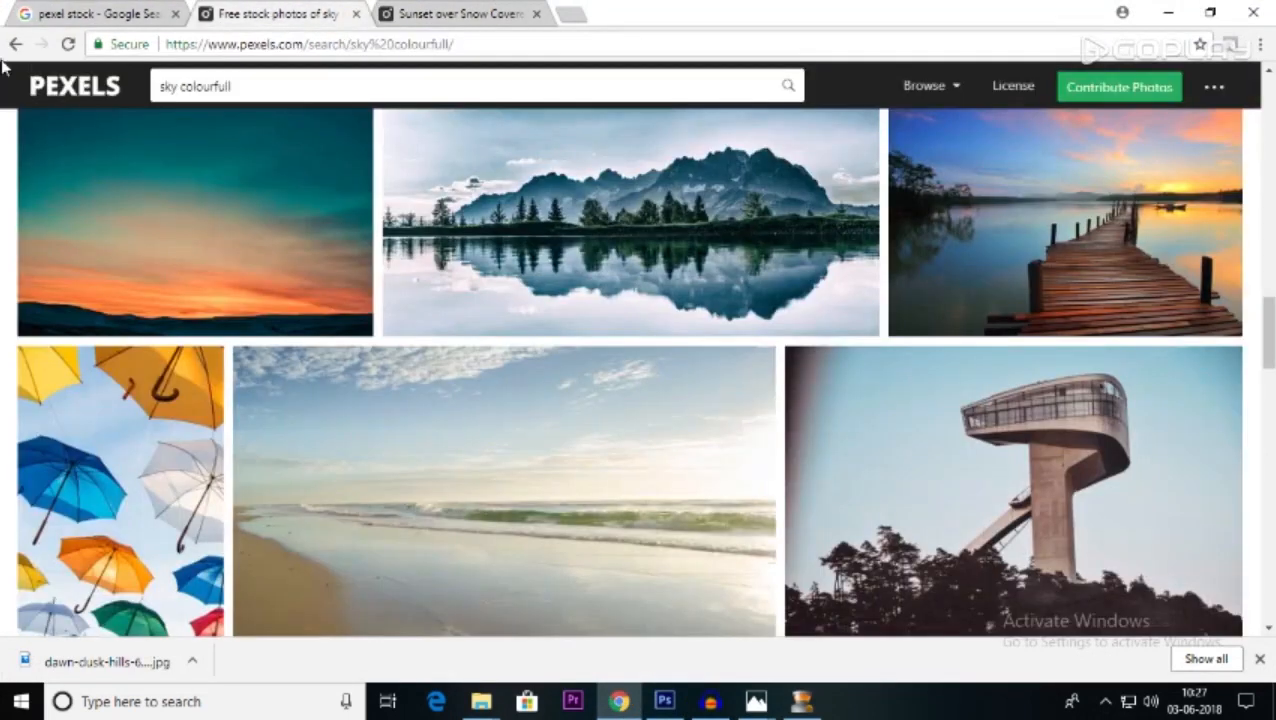
pyautogui.scroll(-3, 305, 306)
pyautogui.scroll(6, 388, 66)
# - Examine the Pexels download page of the mountain sunset photo, and close both Pexels pages
pyautogui.click(445, 14)
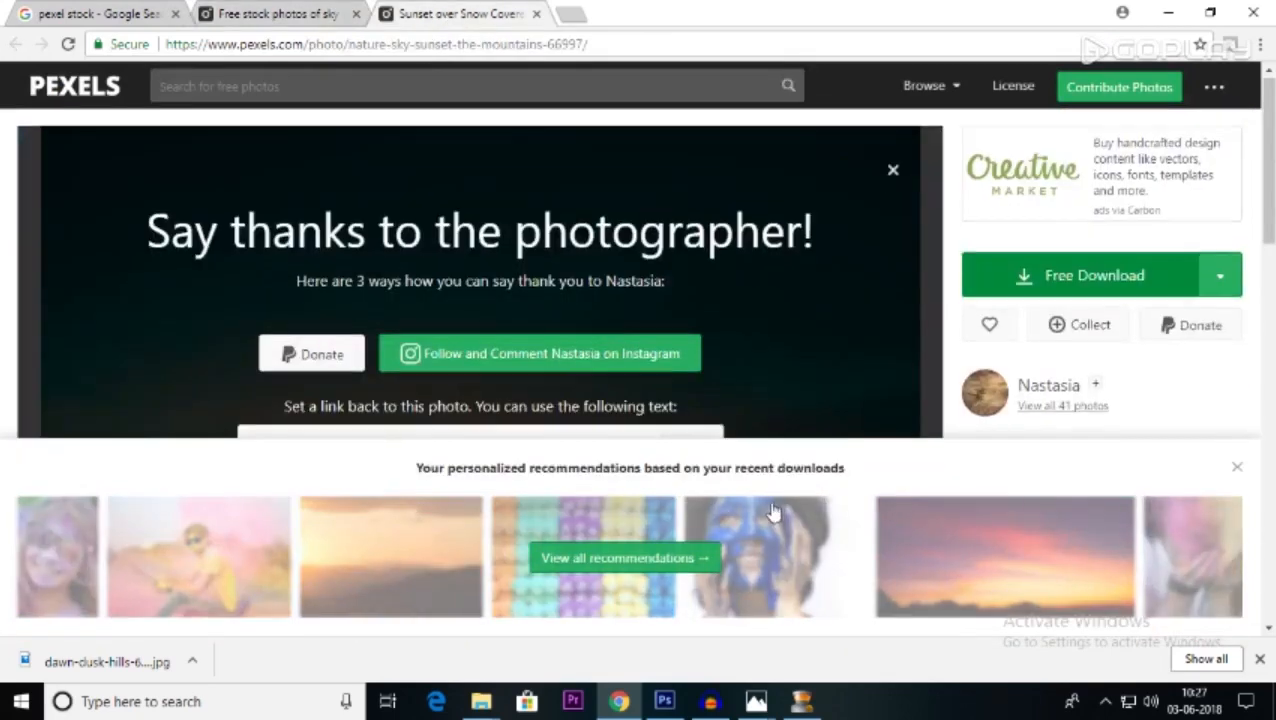
pyautogui.scroll(-5, 720, 447)
pyautogui.scroll(5, 555, 379)
pyautogui.scroll(-3, 726, 345)
pyautogui.scroll(2, 729, 342)
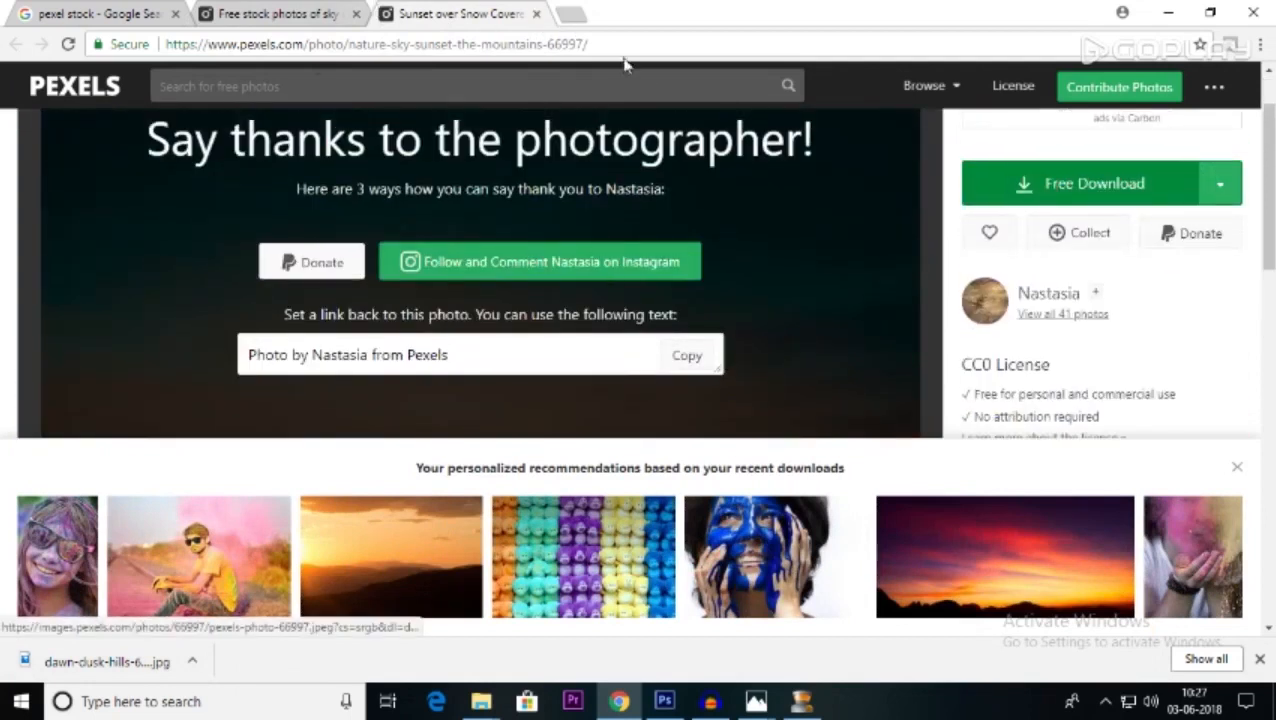
pyautogui.click(536, 14)
pyautogui.click(355, 14)
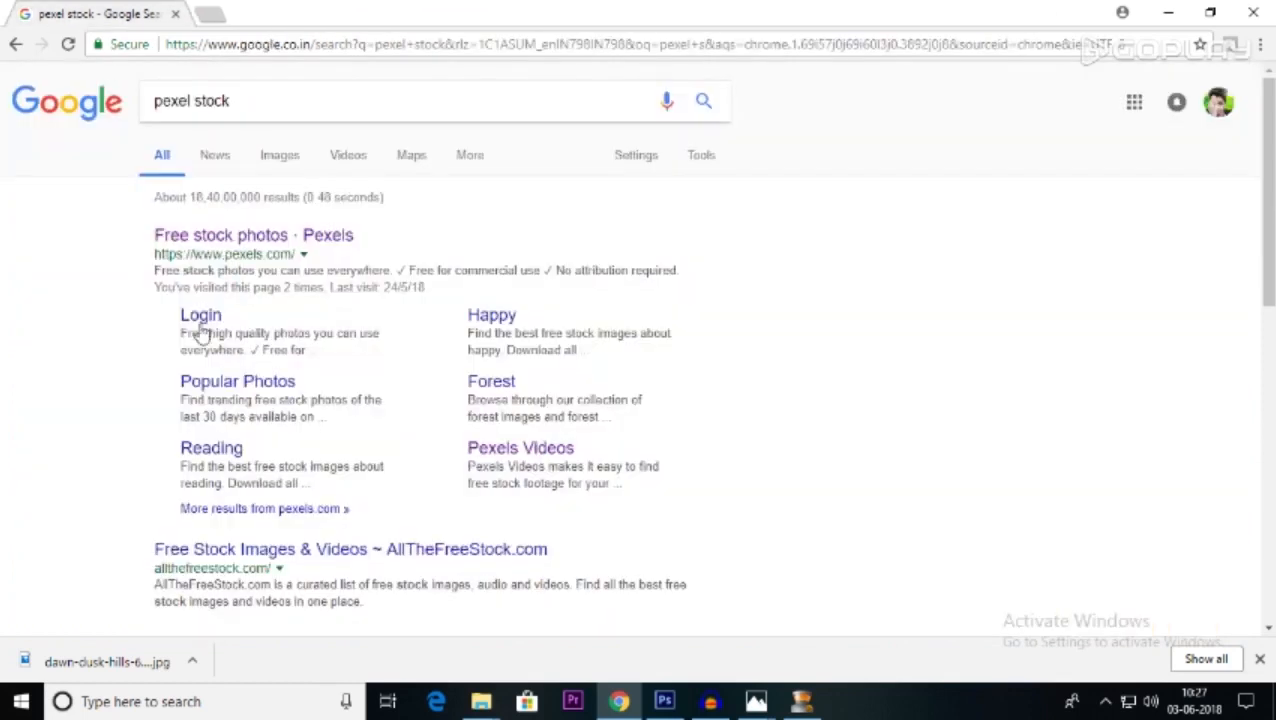
# - Open the downloaded sunset photo's folder and place dawn-dusk-hills-66997 into the IMG_5765 document in Photoshop
pyautogui.click(193, 661)
pyautogui.click(238, 598)
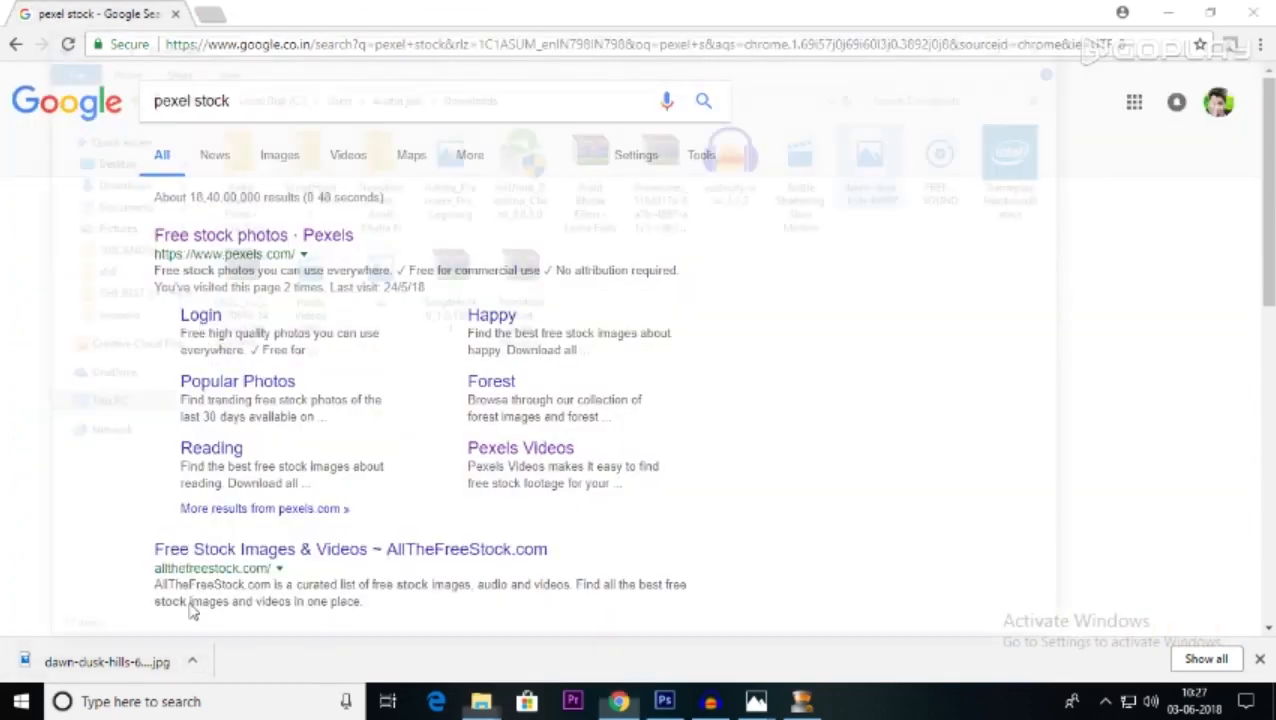
pyautogui.moveTo(880, 168); pyautogui.dragTo(816, 660)
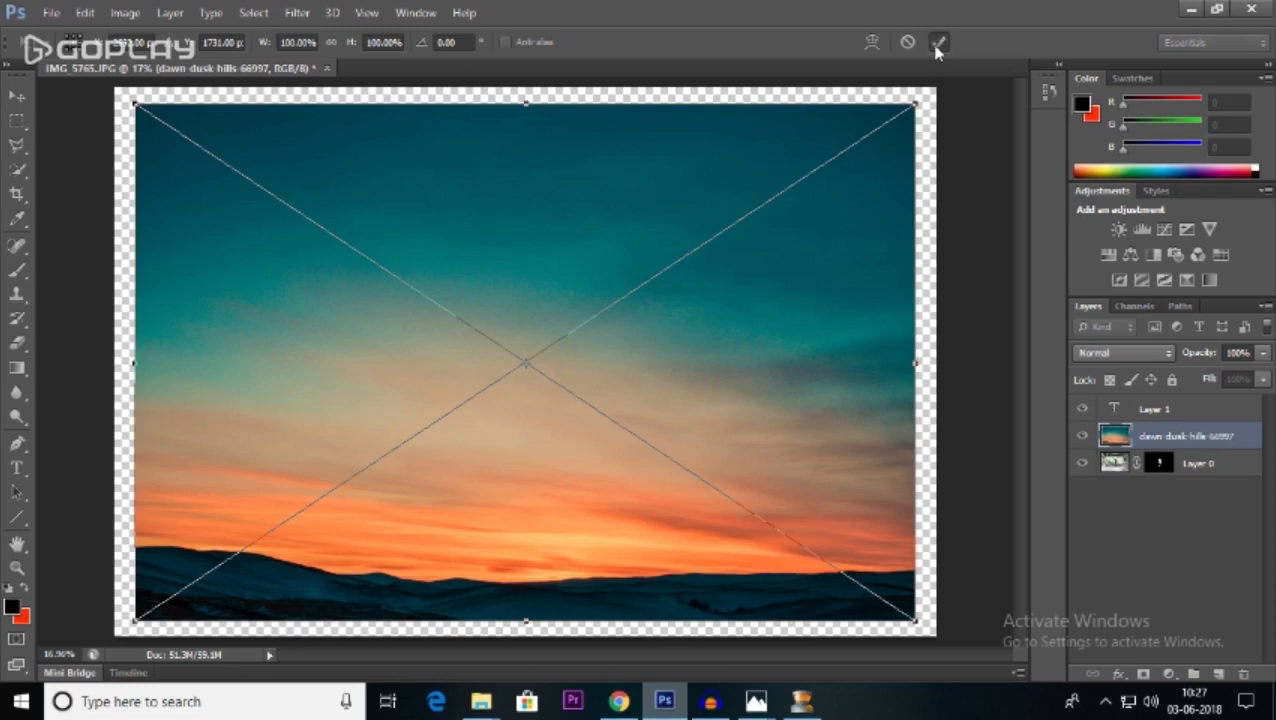
pyautogui.click(938, 43)
# - Align the sunset layer with the canvas's upper-left corner and scale it to about 108% wide and 110% high to fill the canvas
pyautogui.moveTo(333, 224); pyautogui.dragTo(315, 218)
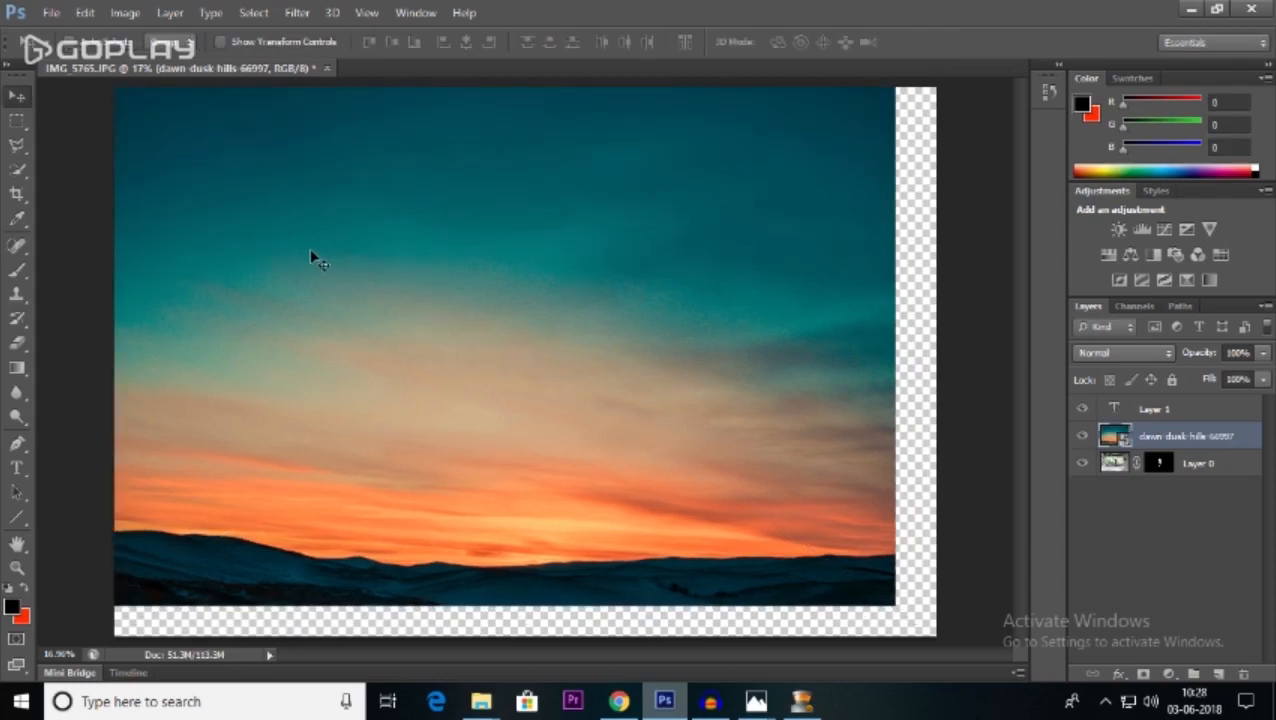
pyautogui.hotkey('ctrl', 't')
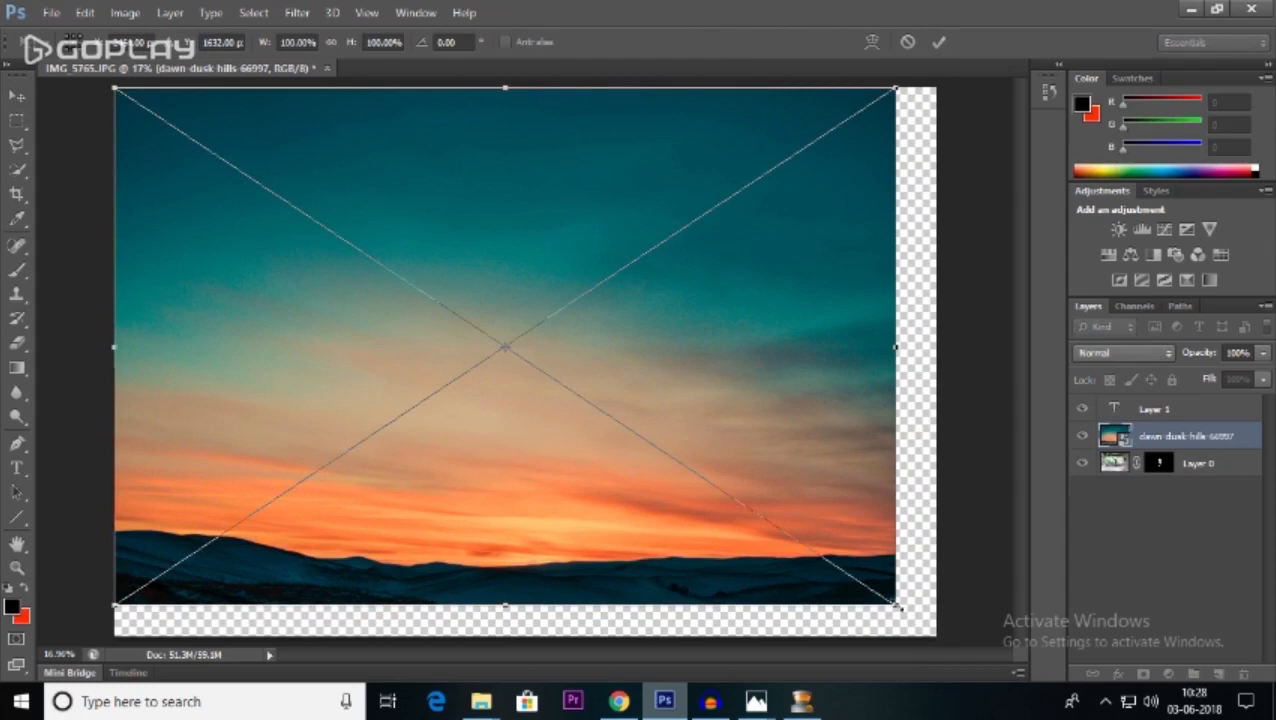
pyautogui.moveTo(899, 607); pyautogui.dragTo(955, 655)
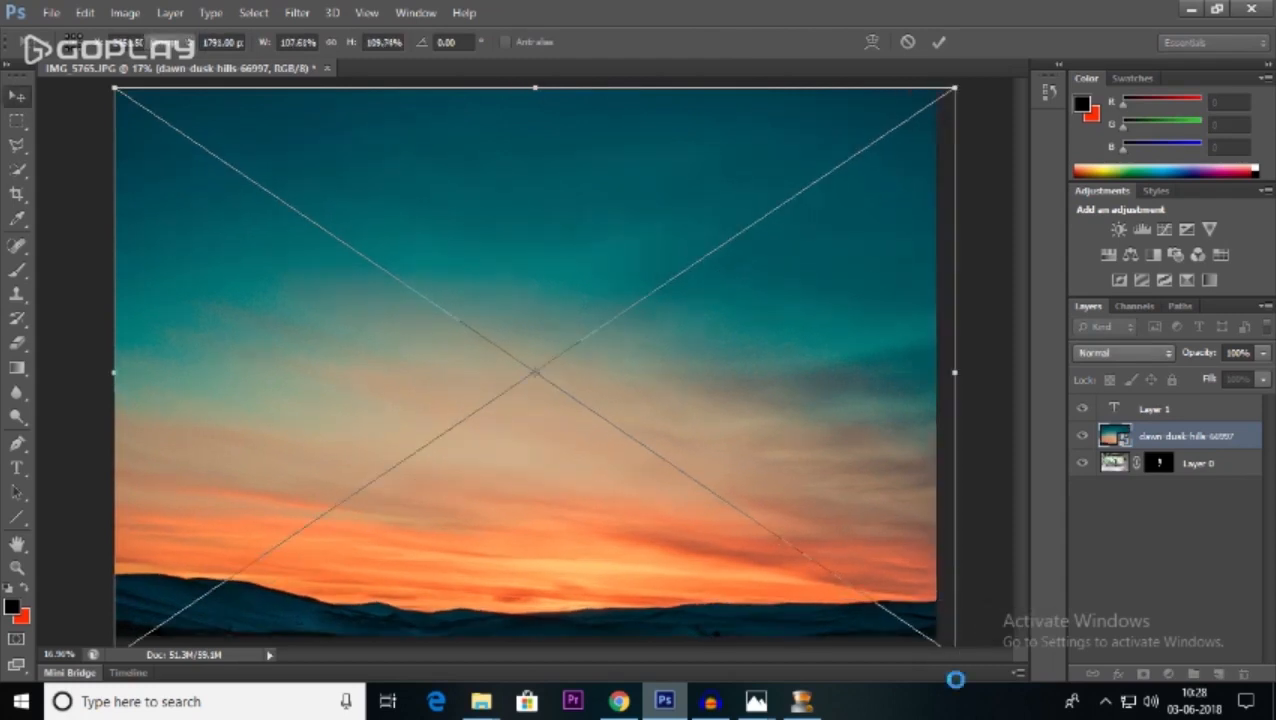
pyautogui.press('Return')
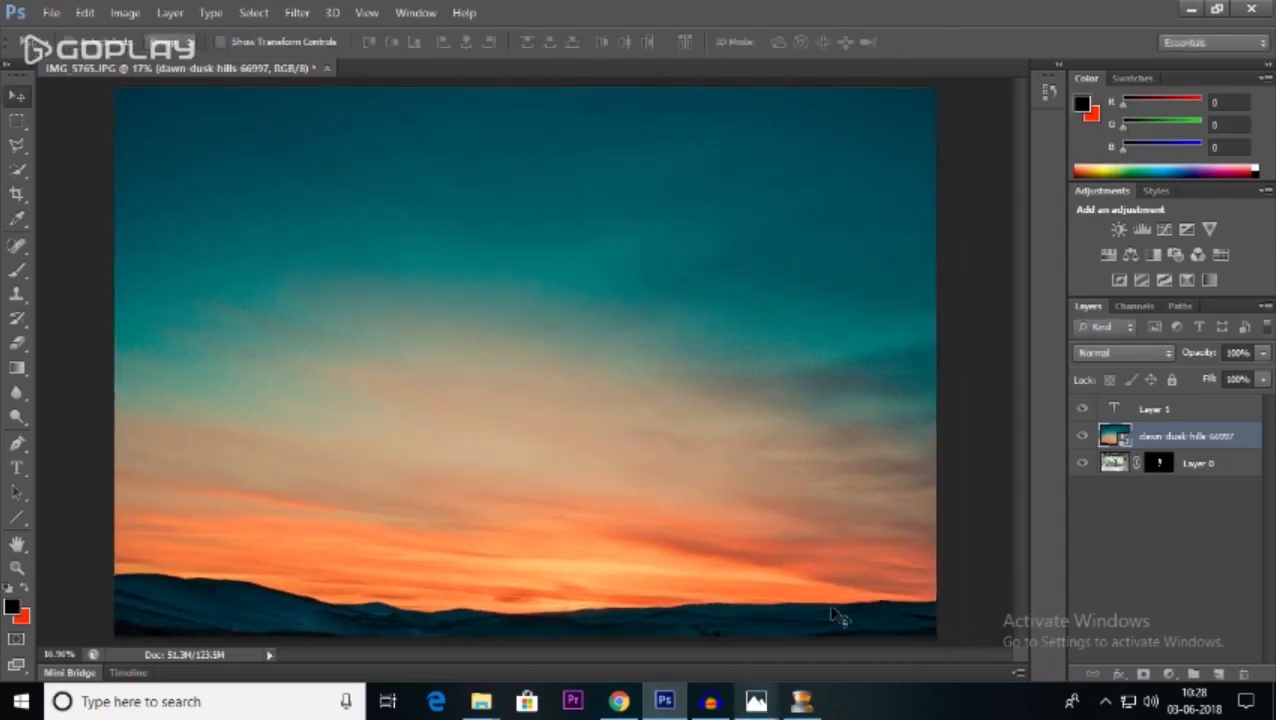
# - Place the sunset layer beneath Layer 0 and move the cut-out man down toward the hills
pyautogui.moveTo(1198, 430); pyautogui.dragTo(1195, 475)
pyautogui.click(1192, 440)
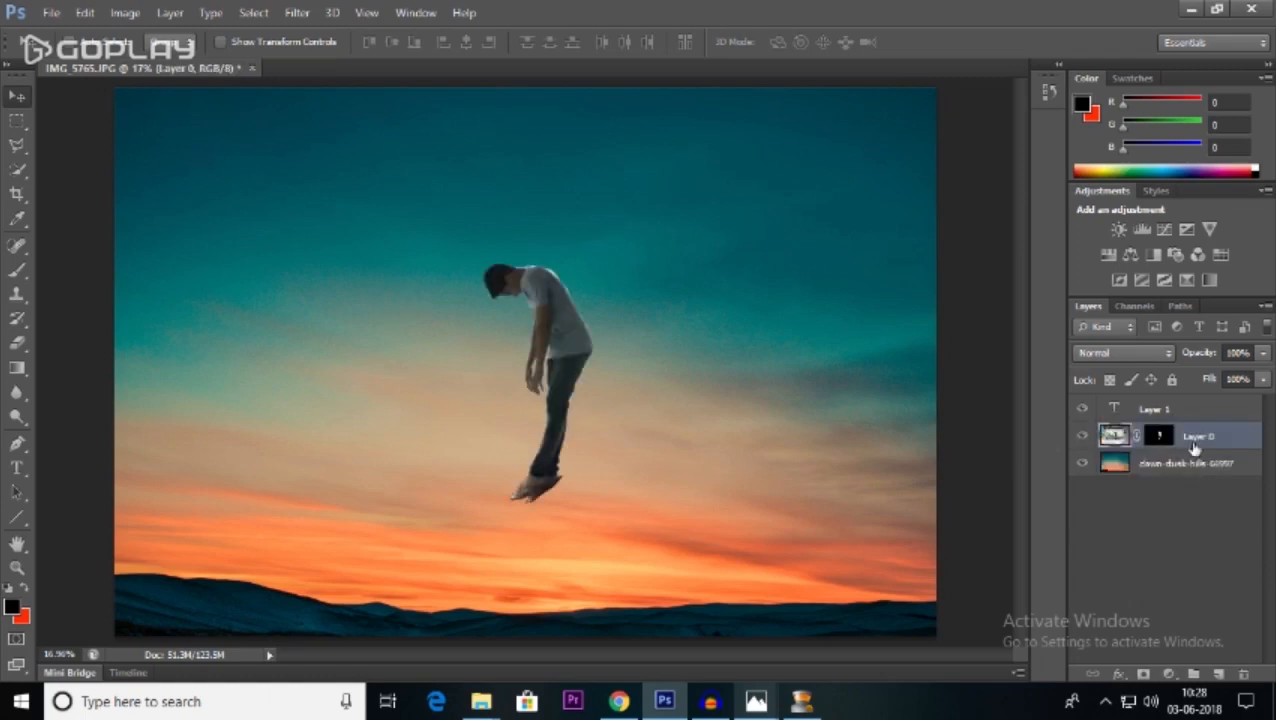
pyautogui.moveTo(545, 294); pyautogui.dragTo(551, 386)
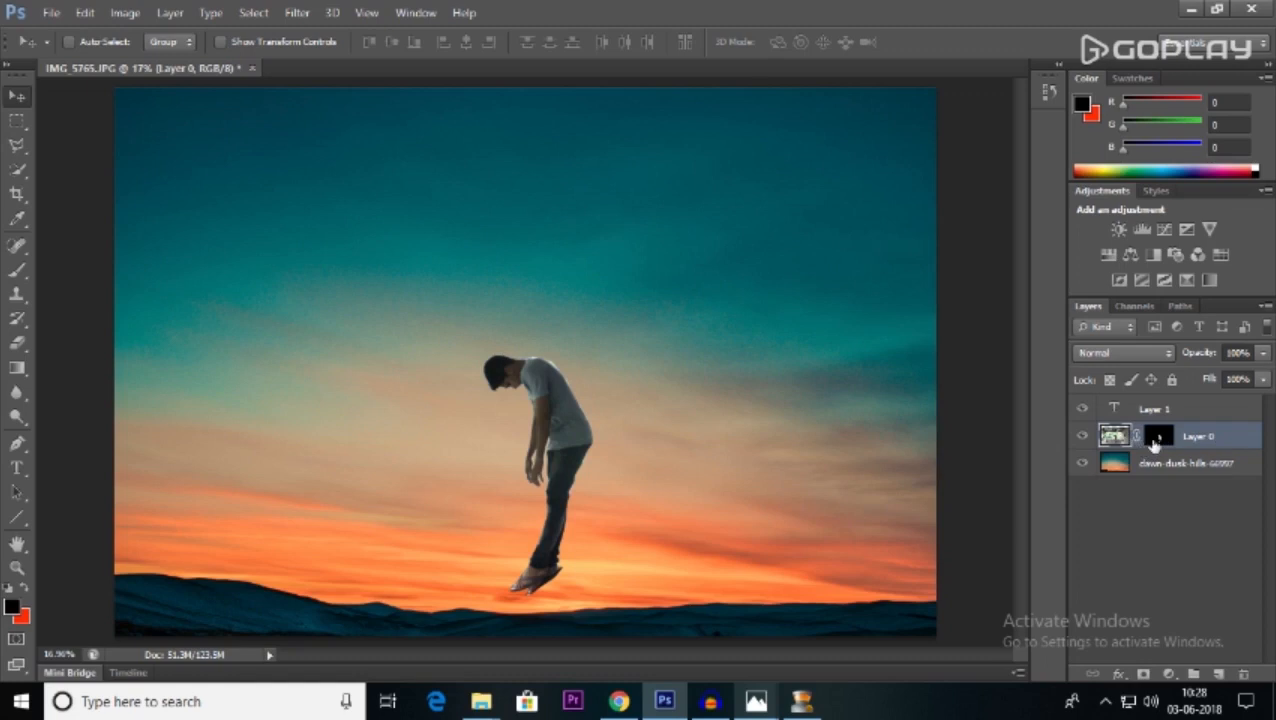
# - Turn the man on Layer 0 into a black silhouette with an Exposure adjustment of -13.50
pyautogui.click(140, 13)
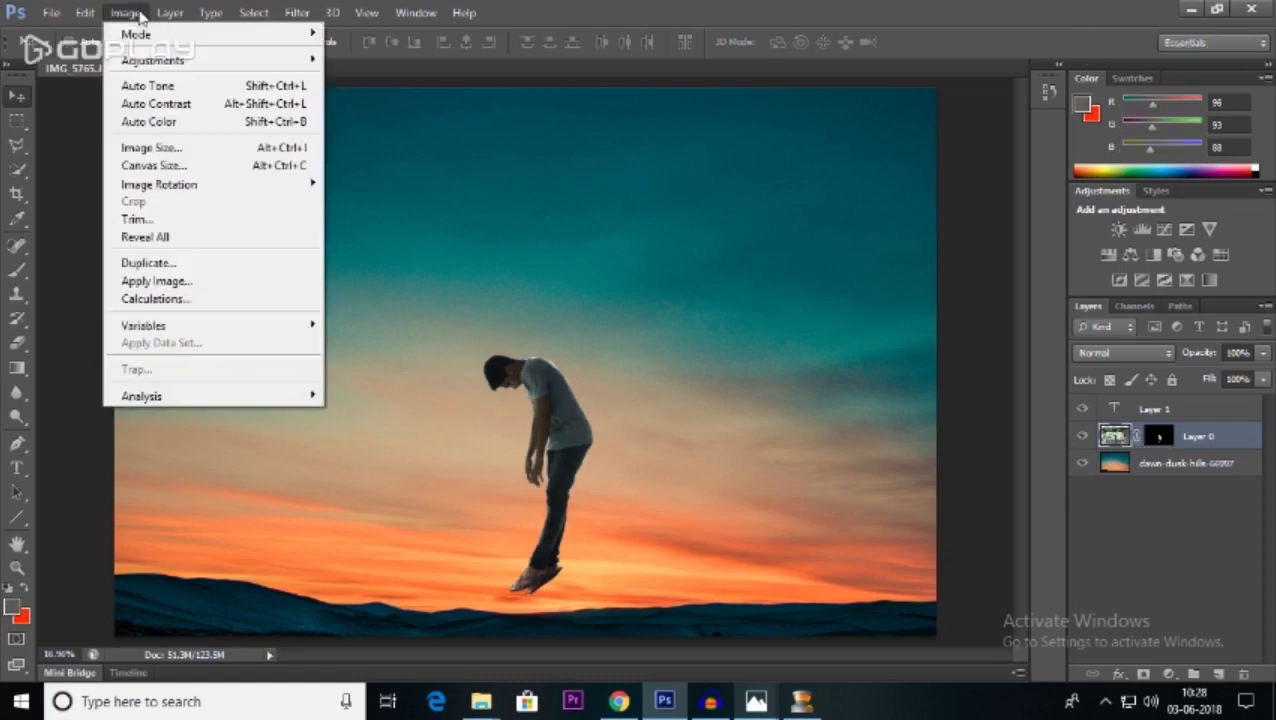
pyautogui.moveTo(166, 64)
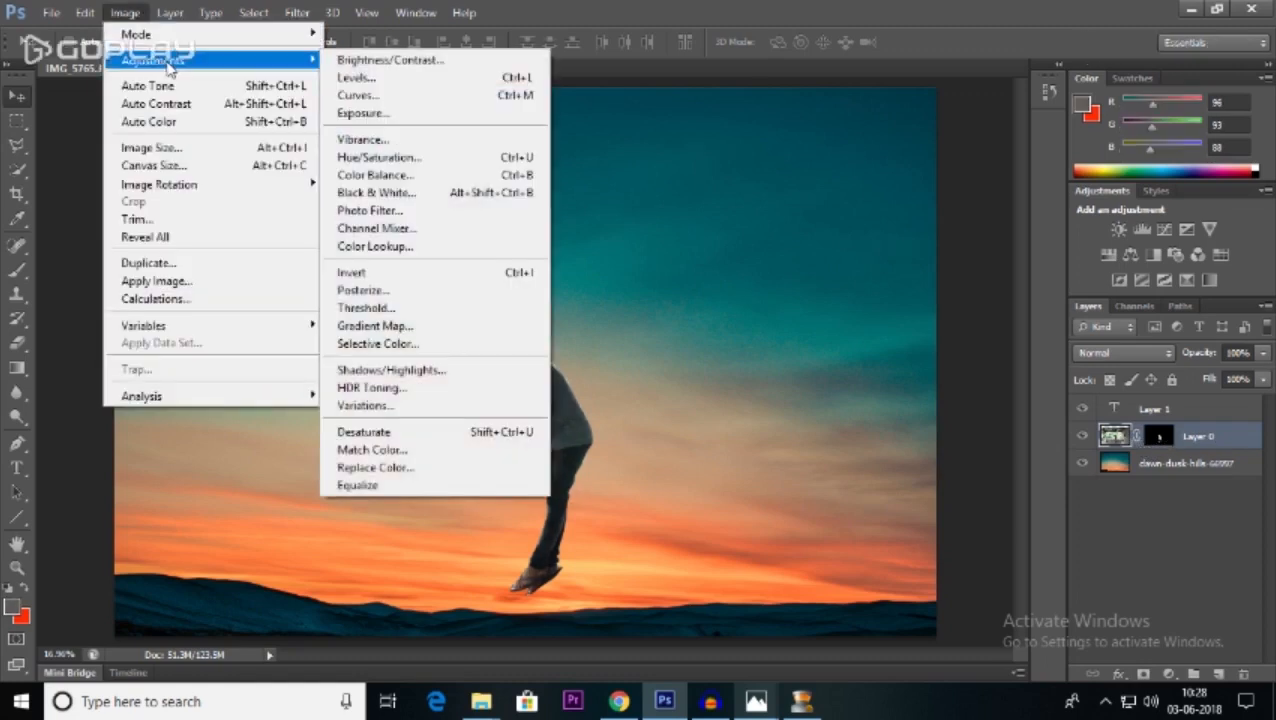
pyautogui.click(385, 116)
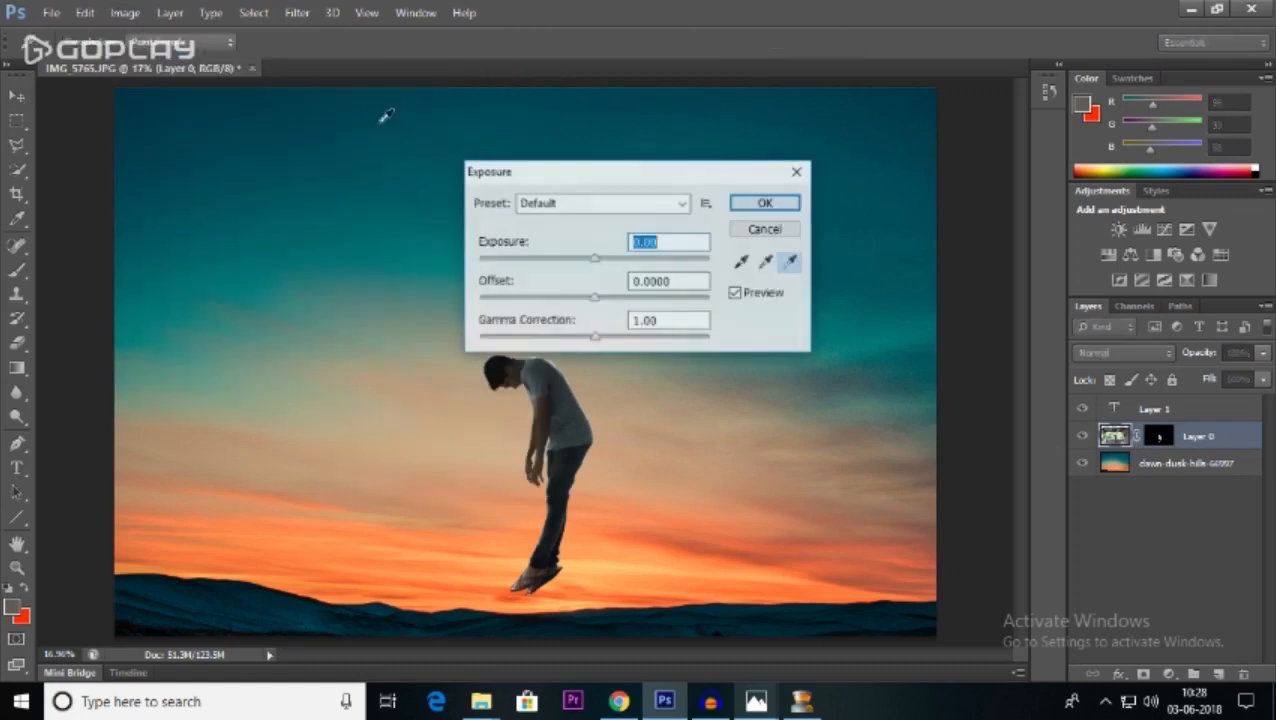
pyautogui.moveTo(594, 176); pyautogui.dragTo(786, 166)
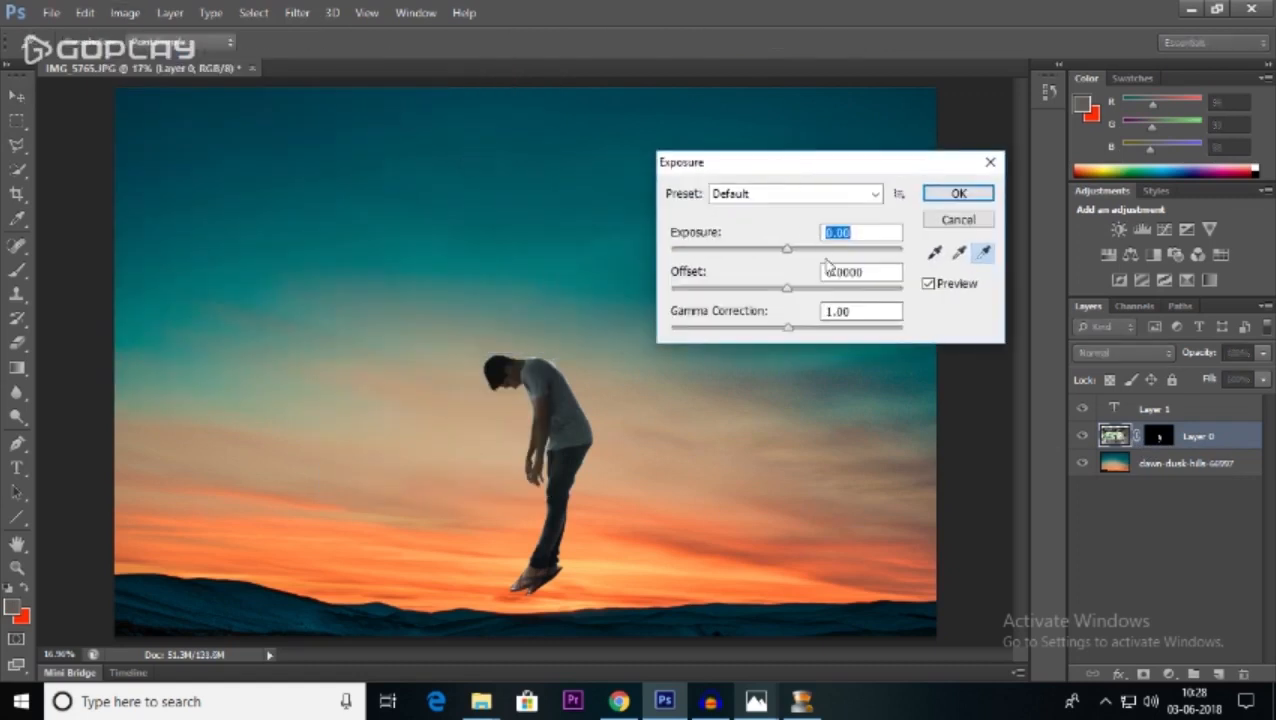
pyautogui.moveTo(790, 249); pyautogui.dragTo(714, 263)
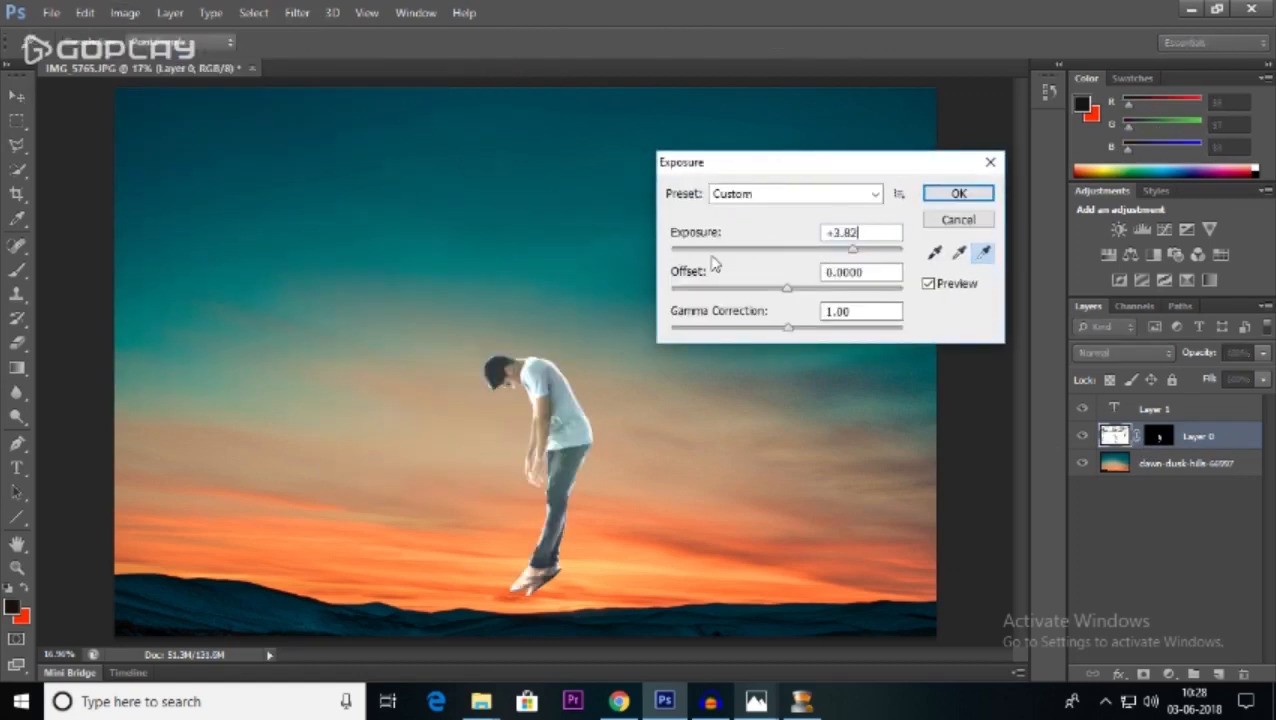
pyautogui.moveTo(852, 249); pyautogui.dragTo(804, 252)
pyautogui.moveTo(690, 258); pyautogui.dragTo(690, 257)
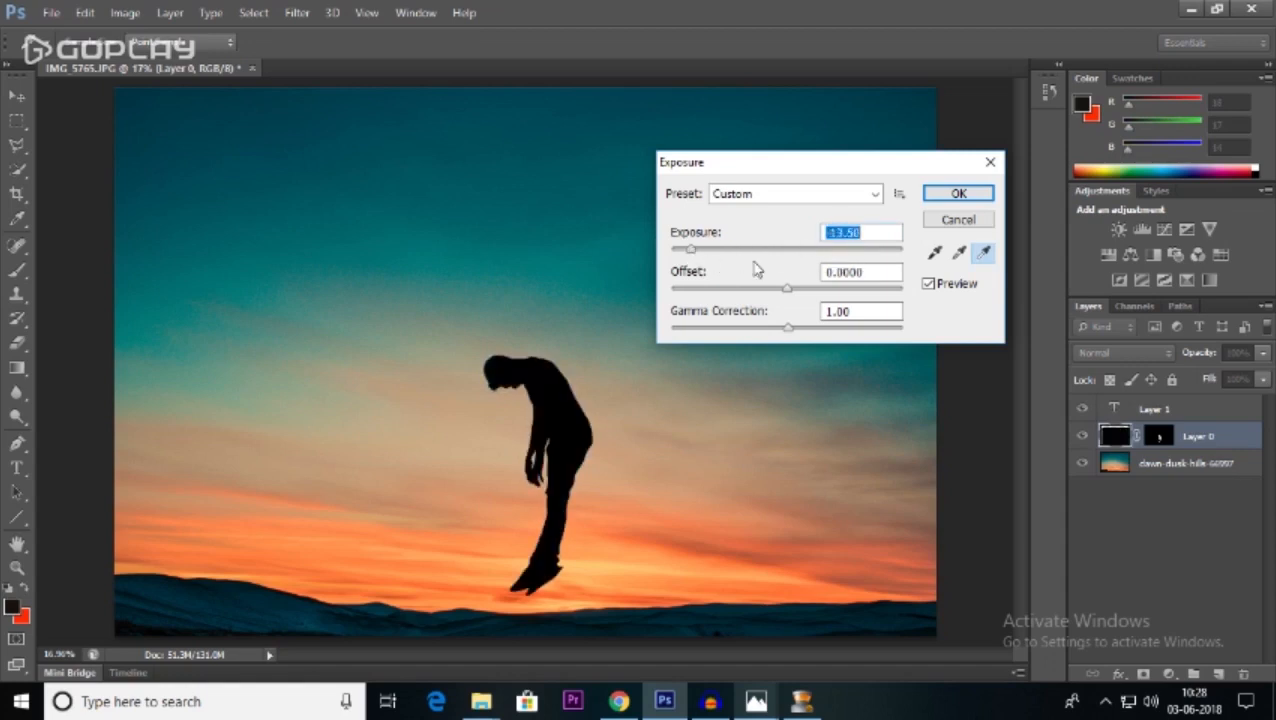
pyautogui.click(955, 194)
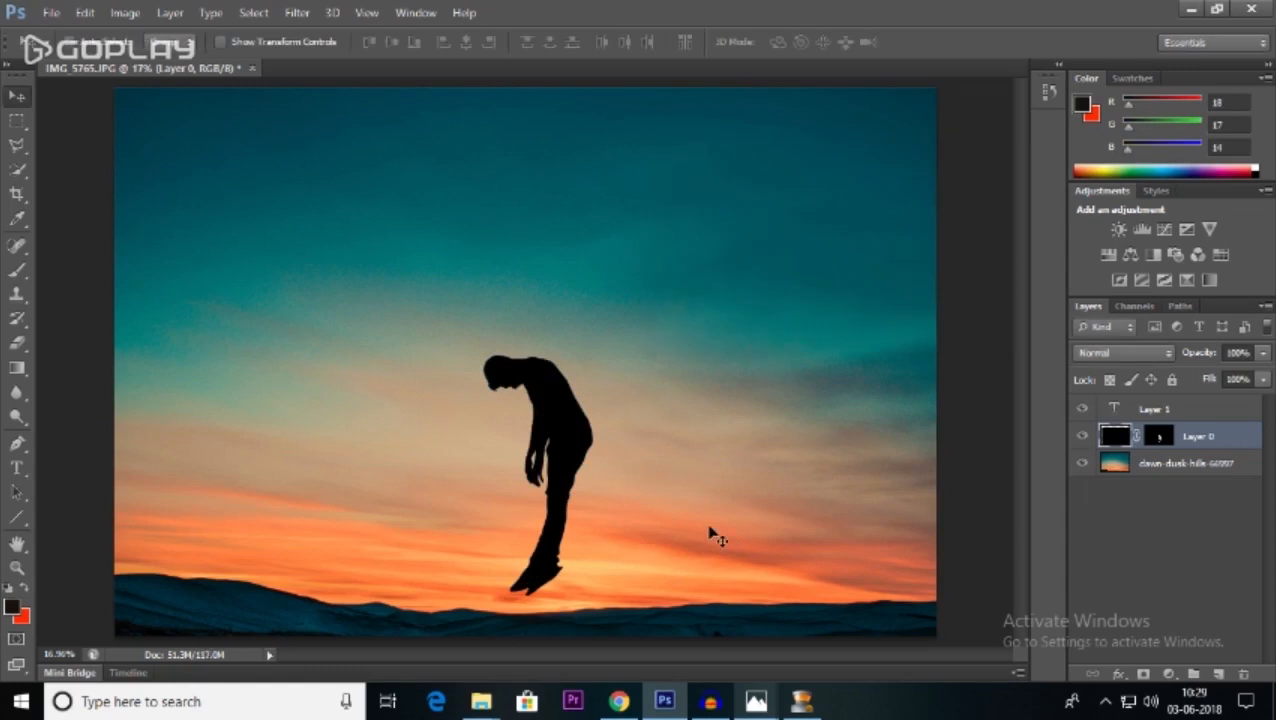
# - Flatten the image and rotate it 180 degrees with the Crop tool so it stands upside down
pyautogui.rightClick(1158, 474)
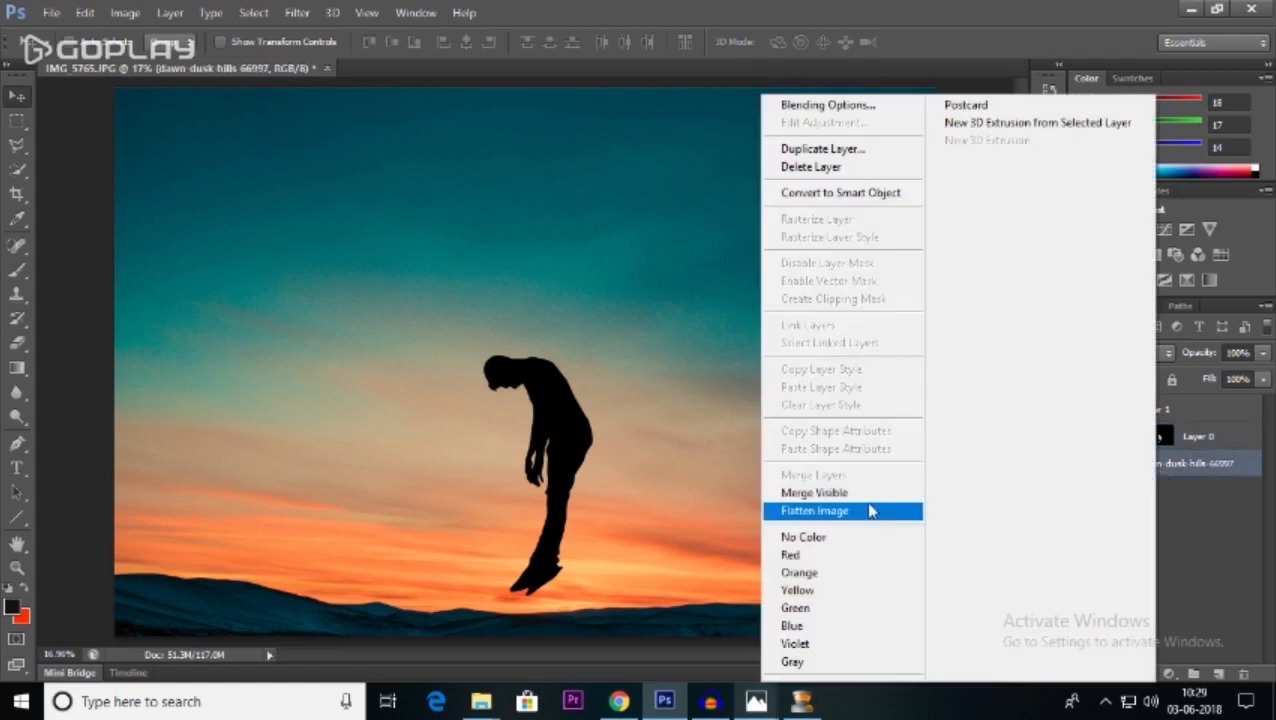
pyautogui.click(836, 512)
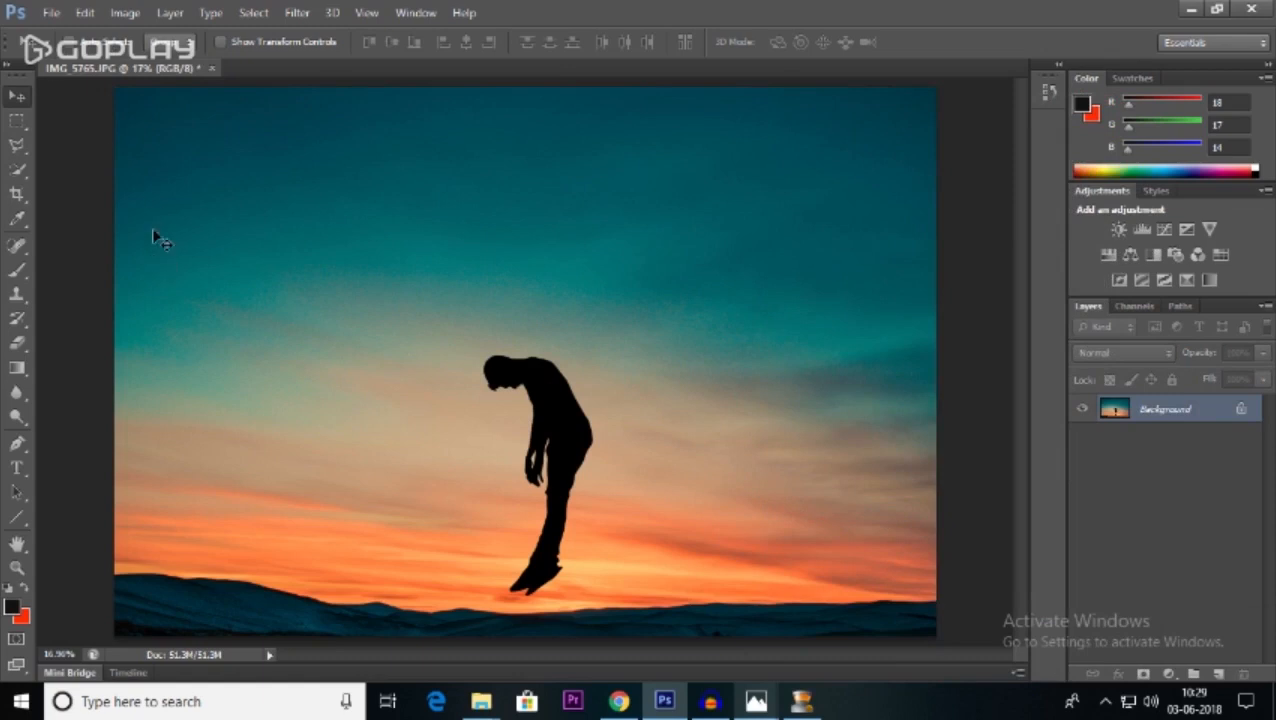
pyautogui.press('c')
pyautogui.moveTo(98, 88); pyautogui.dragTo(770, 522)
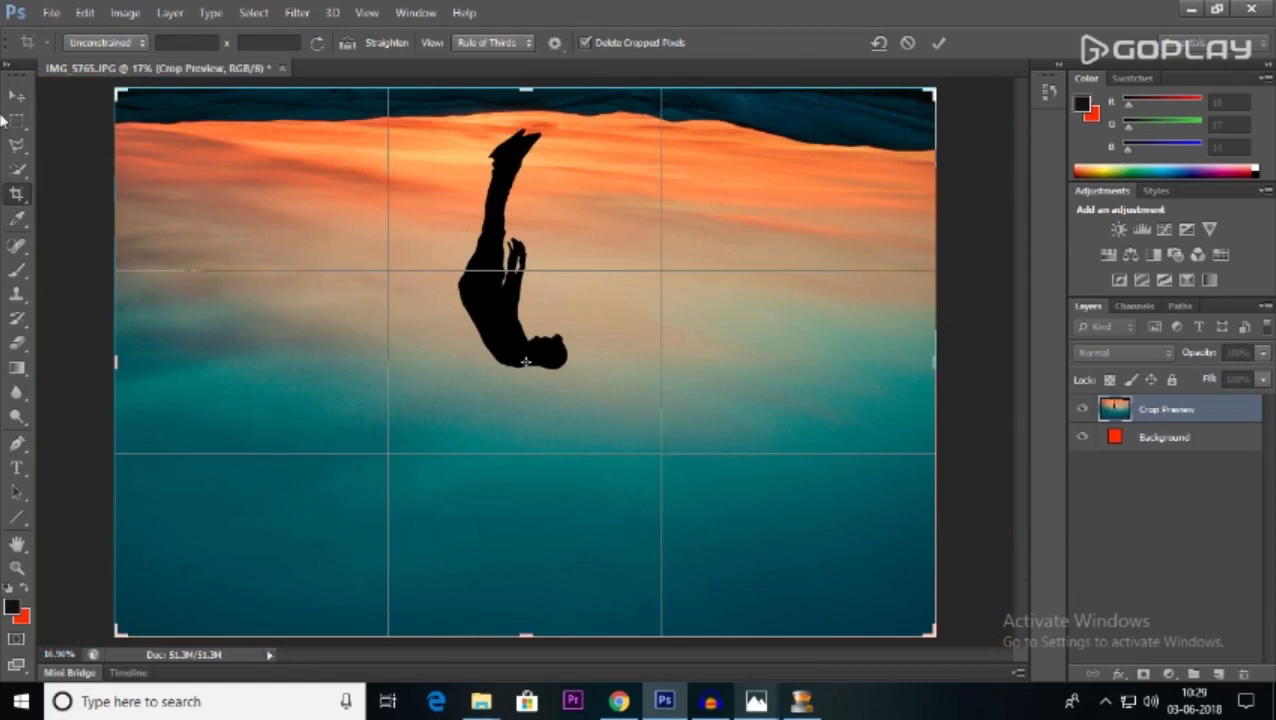
pyautogui.click(938, 42)
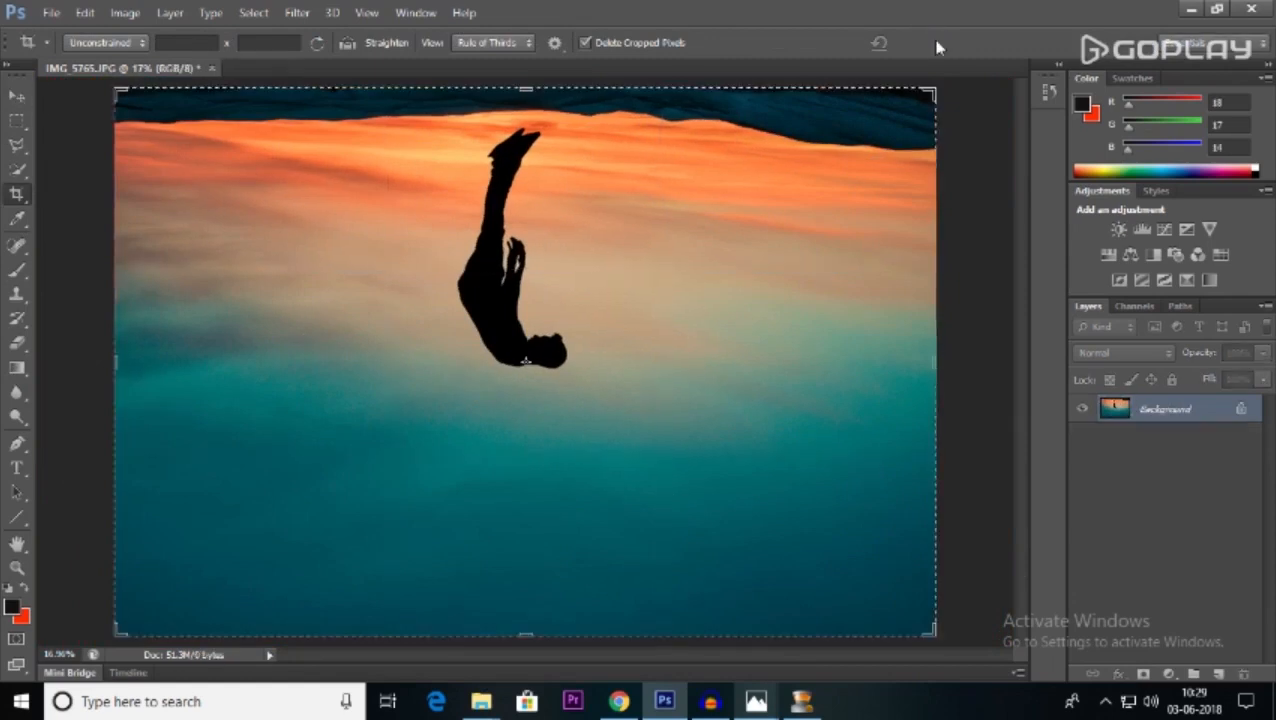
pyautogui.press('v')
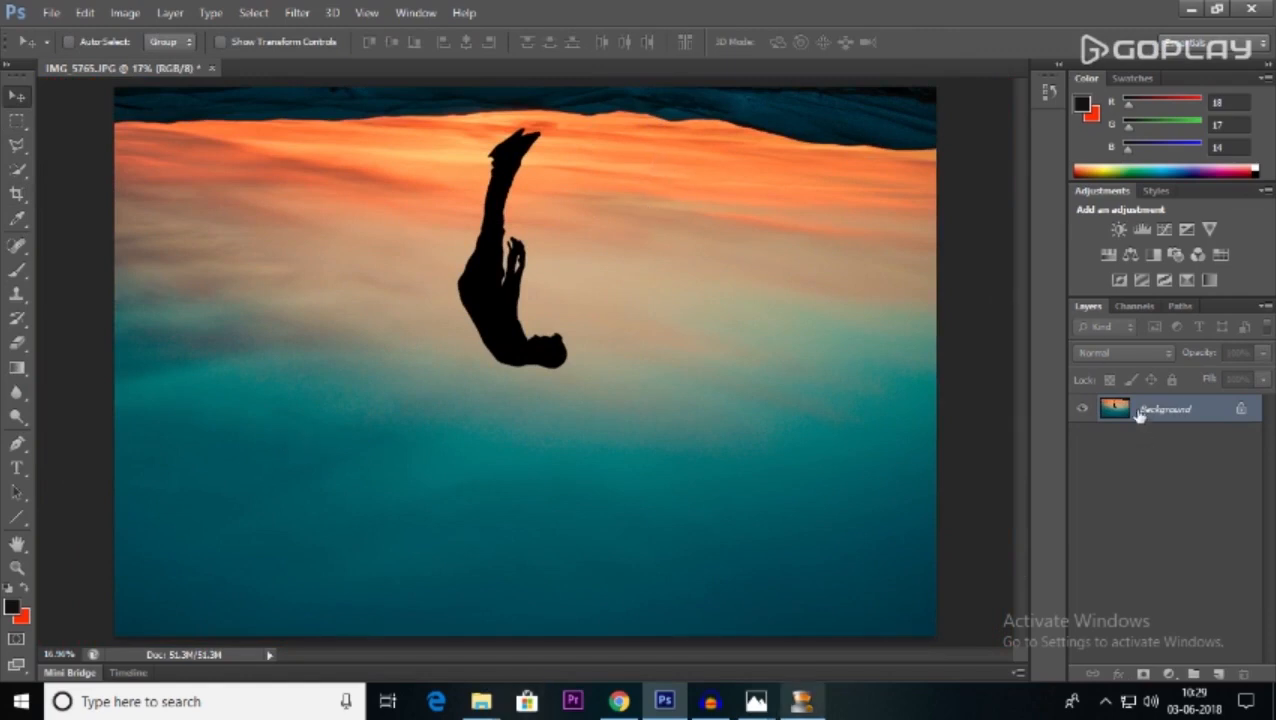
# - Add a Brightness/Contrast adjustment layer with brightness -26 and contrast 42
pyautogui.click(1117, 229)
pyautogui.moveTo(529, 146); pyautogui.dragTo(983, 185)
pyautogui.moveTo(968, 283)
pyautogui.mouseDown()
pyautogui.moveTo(977, 288)
pyautogui.moveTo(949, 283)
pyautogui.mouseUp()
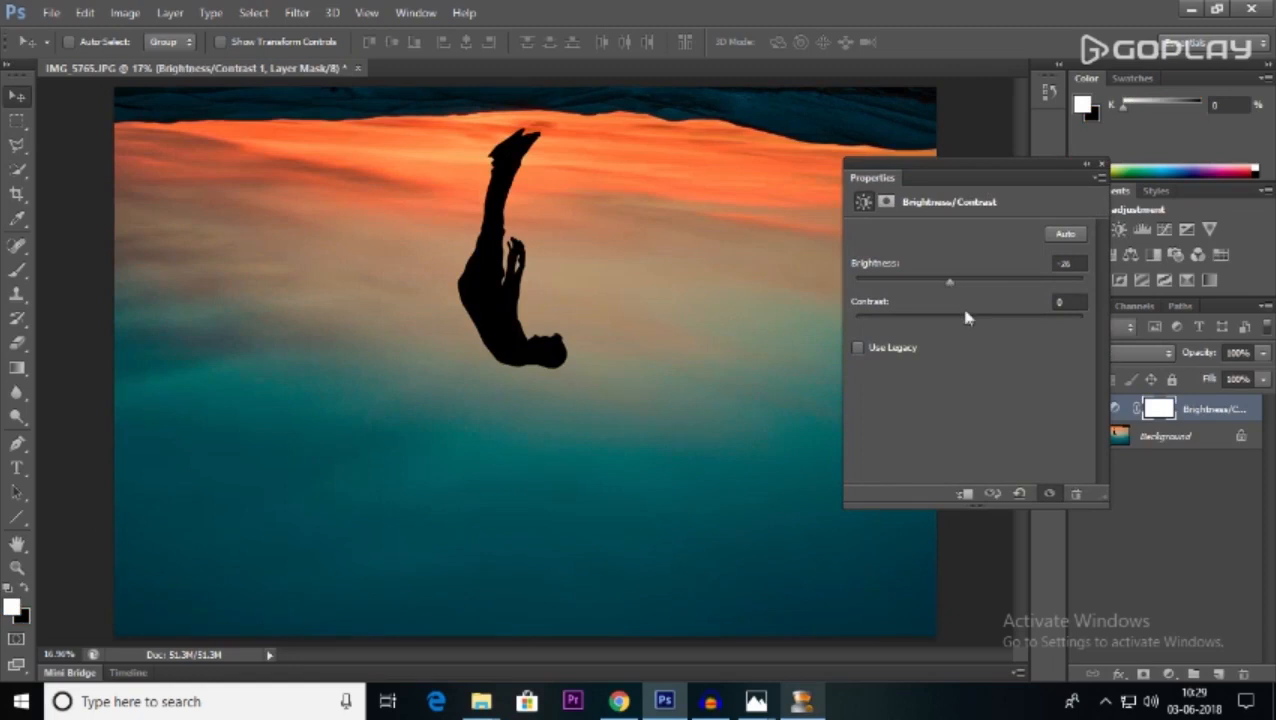
pyautogui.moveTo(995, 330); pyautogui.dragTo(1018, 330)
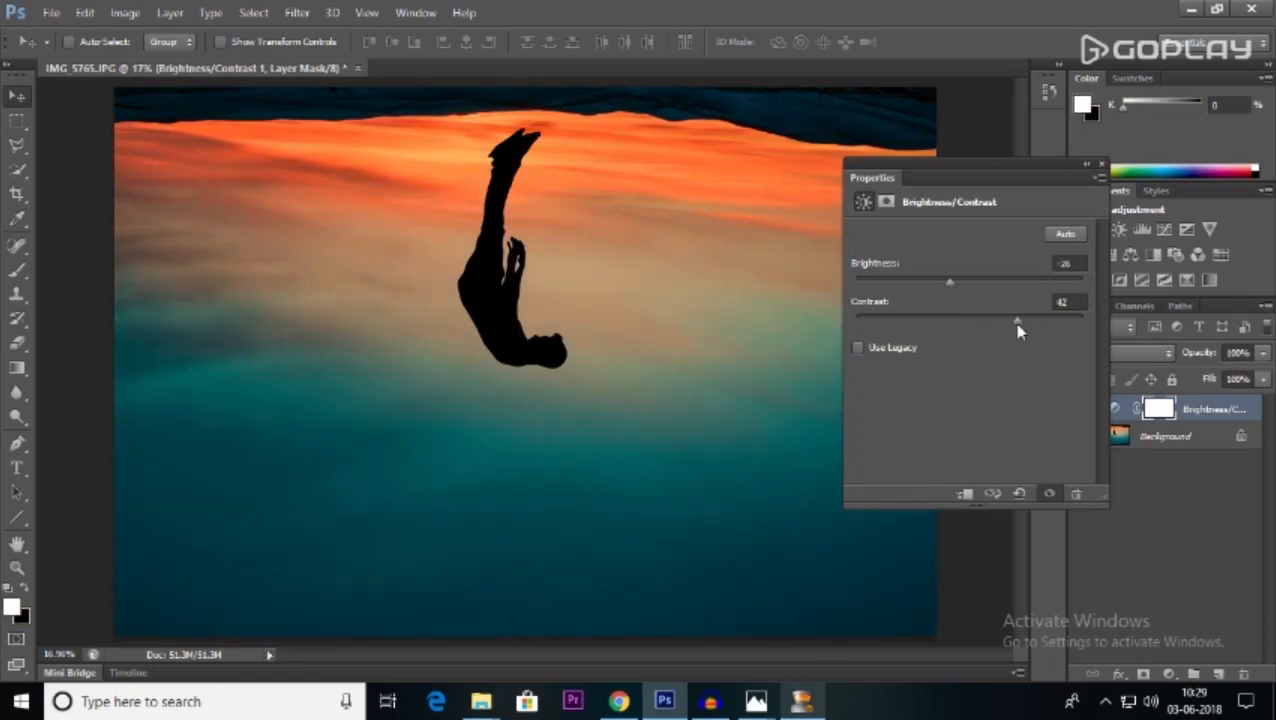
pyautogui.click(1086, 168)
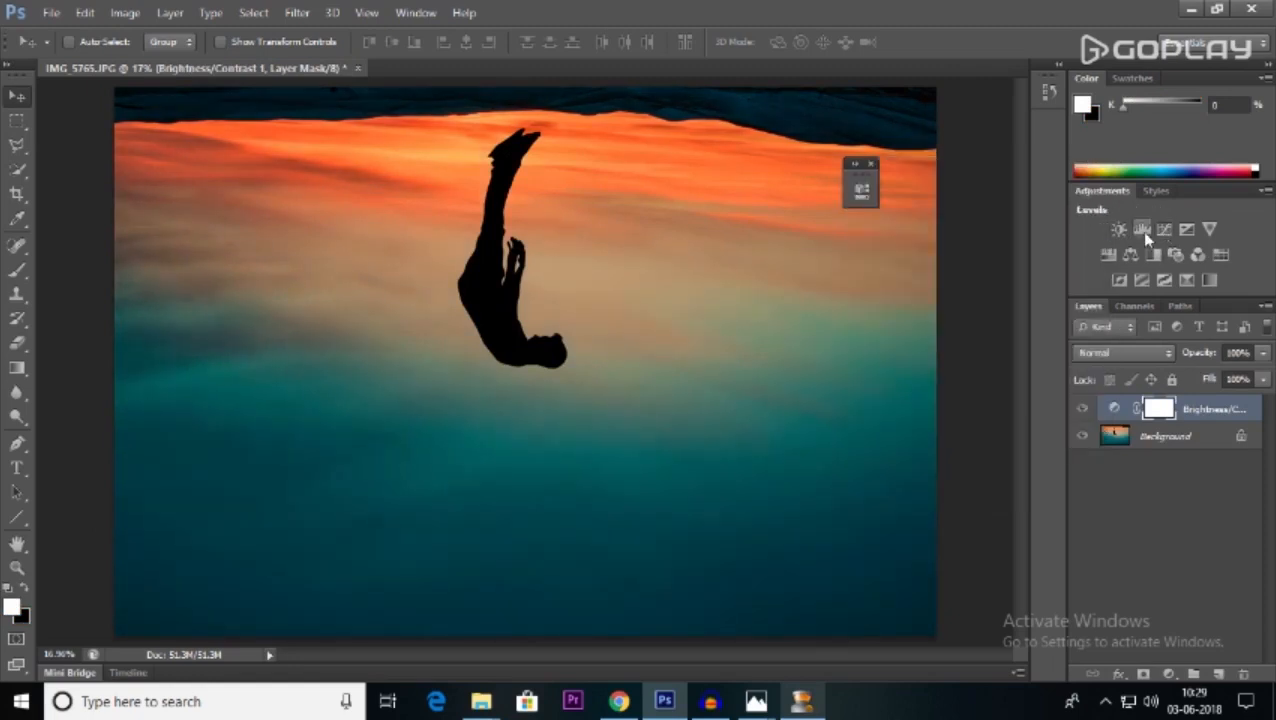
# - Add a Vibrance adjustment layer above the Brightness/Contrast layer and adjust its vibrance
pyautogui.click(1209, 229)
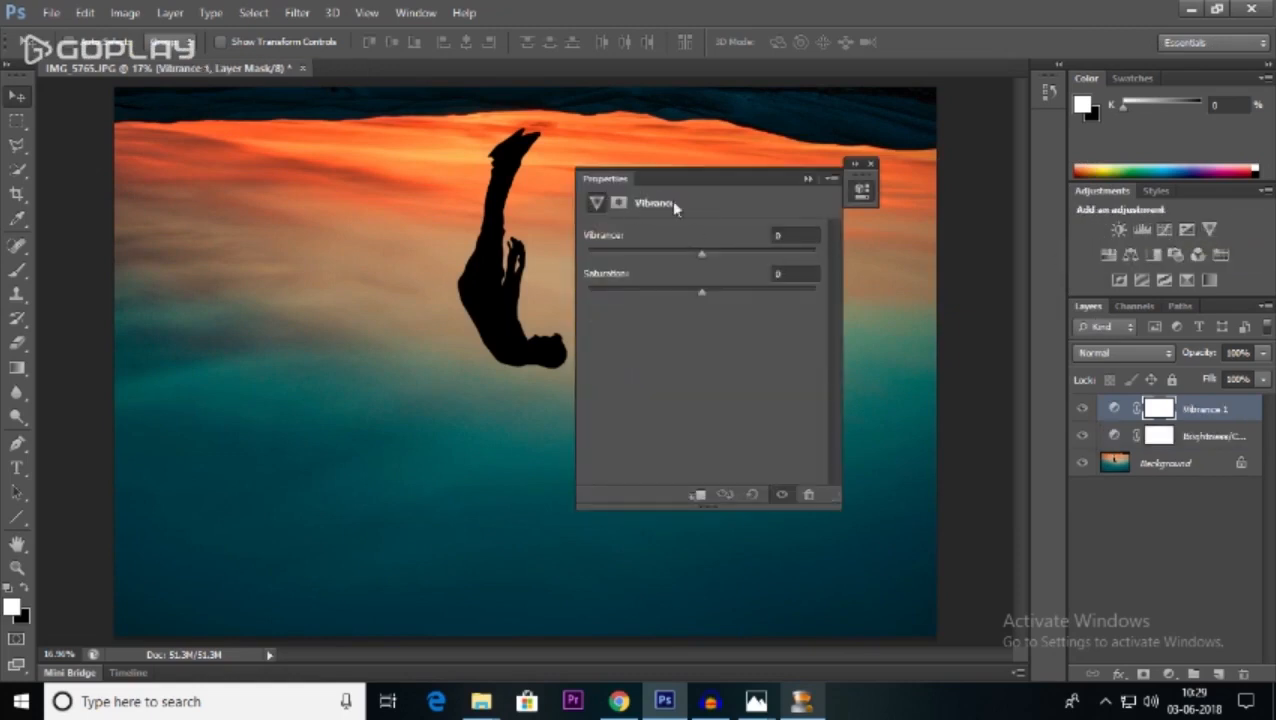
pyautogui.moveTo(760, 180); pyautogui.dragTo(826, 180)
pyautogui.moveTo(794, 252); pyautogui.dragTo(806, 264)
pyautogui.click(910, 164)
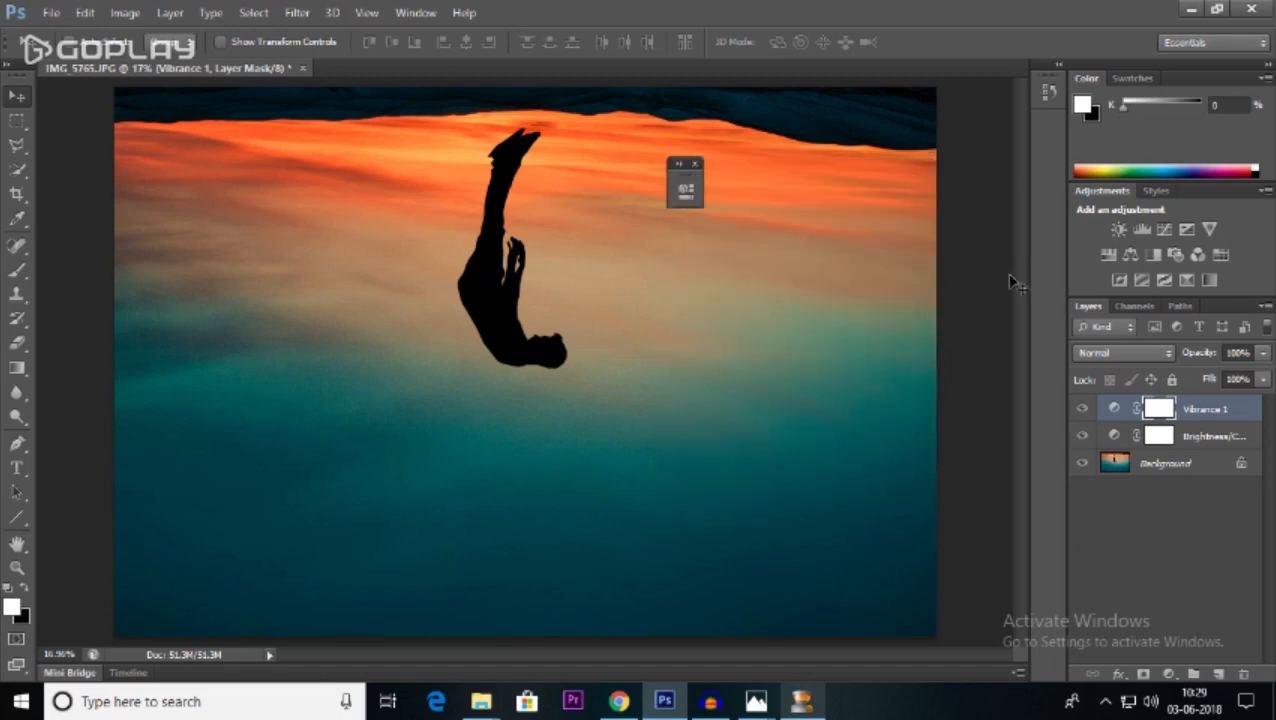
# - Add a Color Balance adjustment layer and shift the image's tones toward blue
pyautogui.click(1131, 255)
pyautogui.click(1129, 254)
pyautogui.moveTo(600, 178); pyautogui.dragTo(974, 211)
pyautogui.moveTo(869, 383)
pyautogui.mouseDown()
pyautogui.moveTo(908, 383)
pyautogui.moveTo(894, 383)
pyautogui.mouseUp()
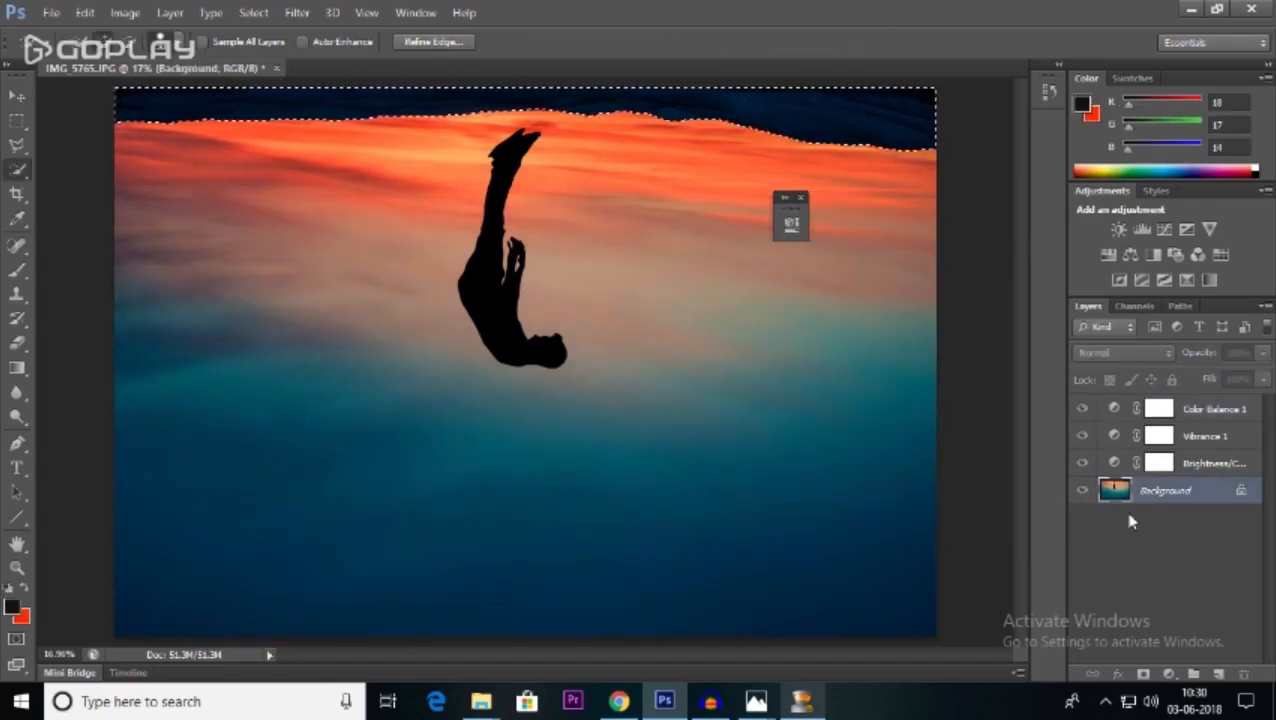
# - Darken the selected hills on the Background layer with a Brightness/Contrast adjustment that lowers the brightness
pyautogui.click(125, 12)
pyautogui.moveTo(180, 58)
pyautogui.click(410, 59)
pyautogui.moveTo(757, 224); pyautogui.dragTo(698, 224)
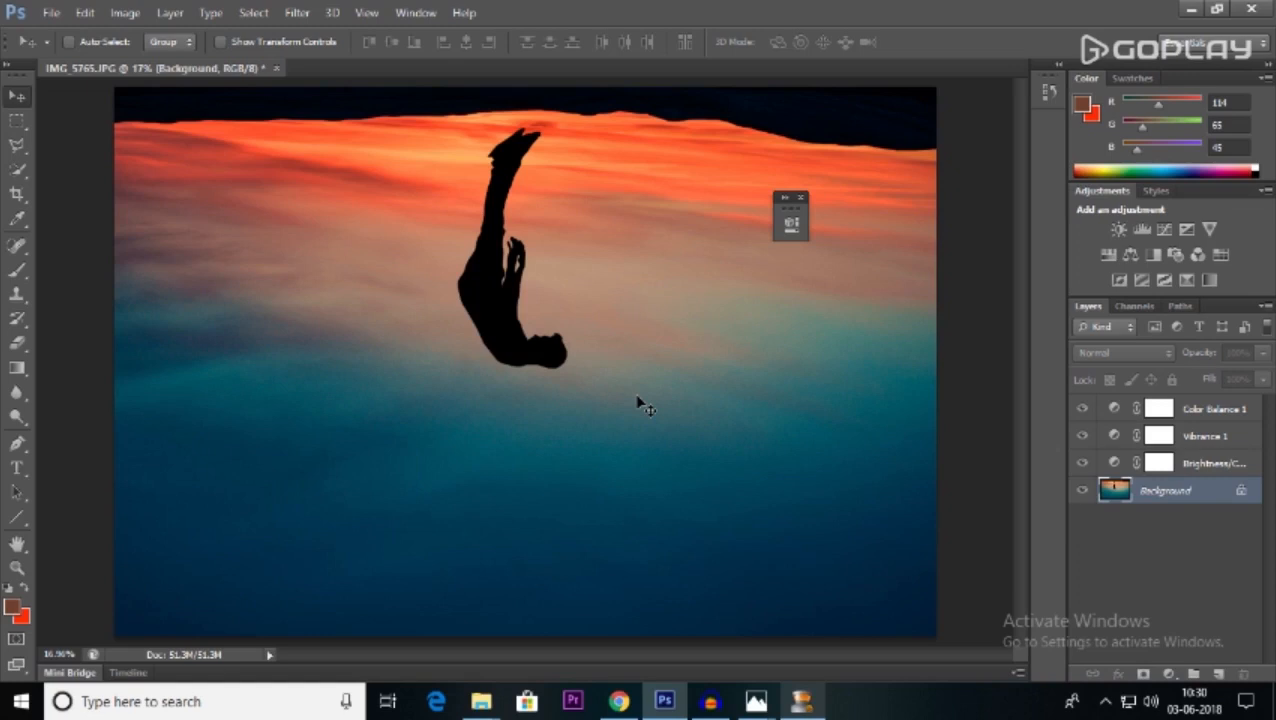
# - Create a new empty layer with Normal mode and 100% opacity above the Color Balance layer
pyautogui.hotkey('ctrl', '+')
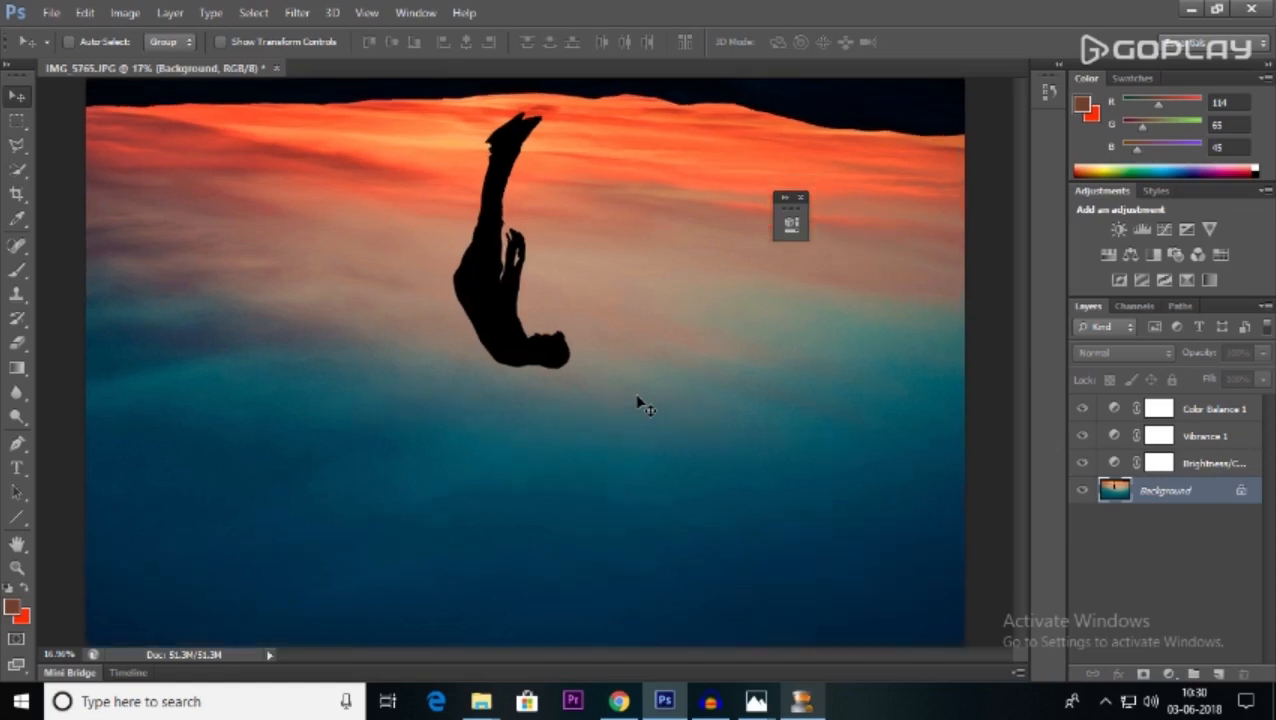
pyautogui.scroll(2, 620, 284)
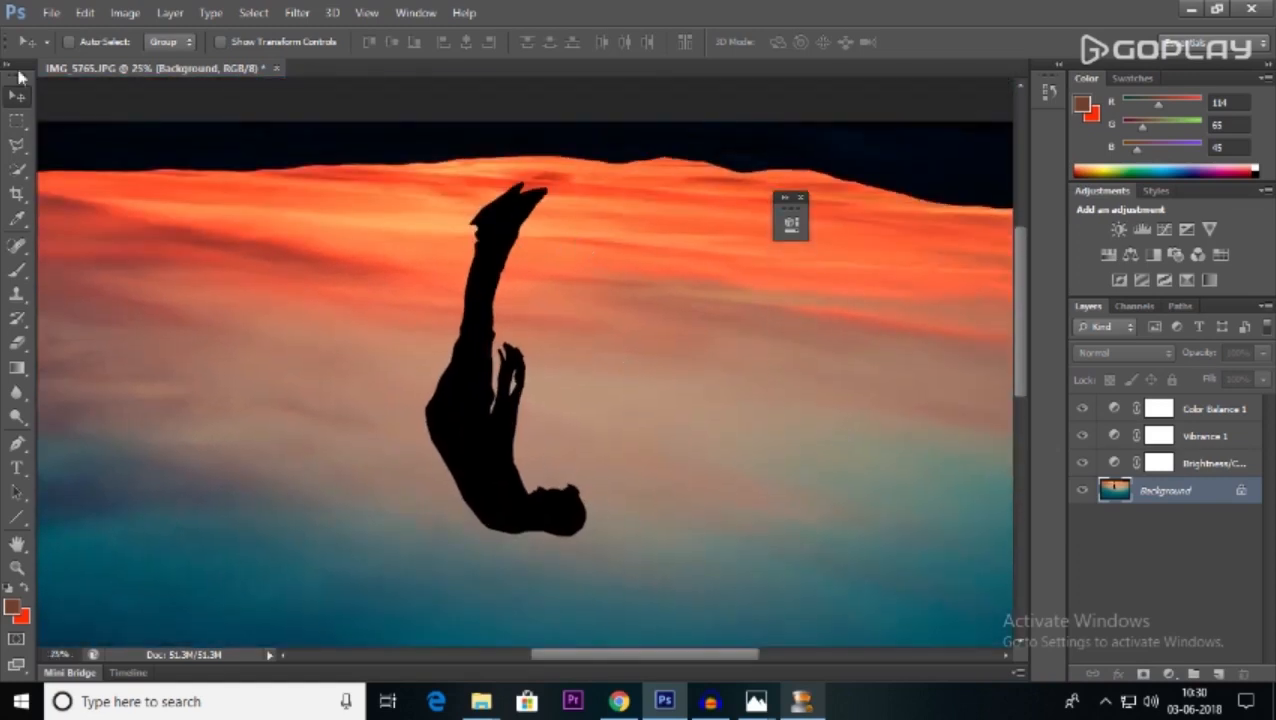
pyautogui.click(1196, 413)
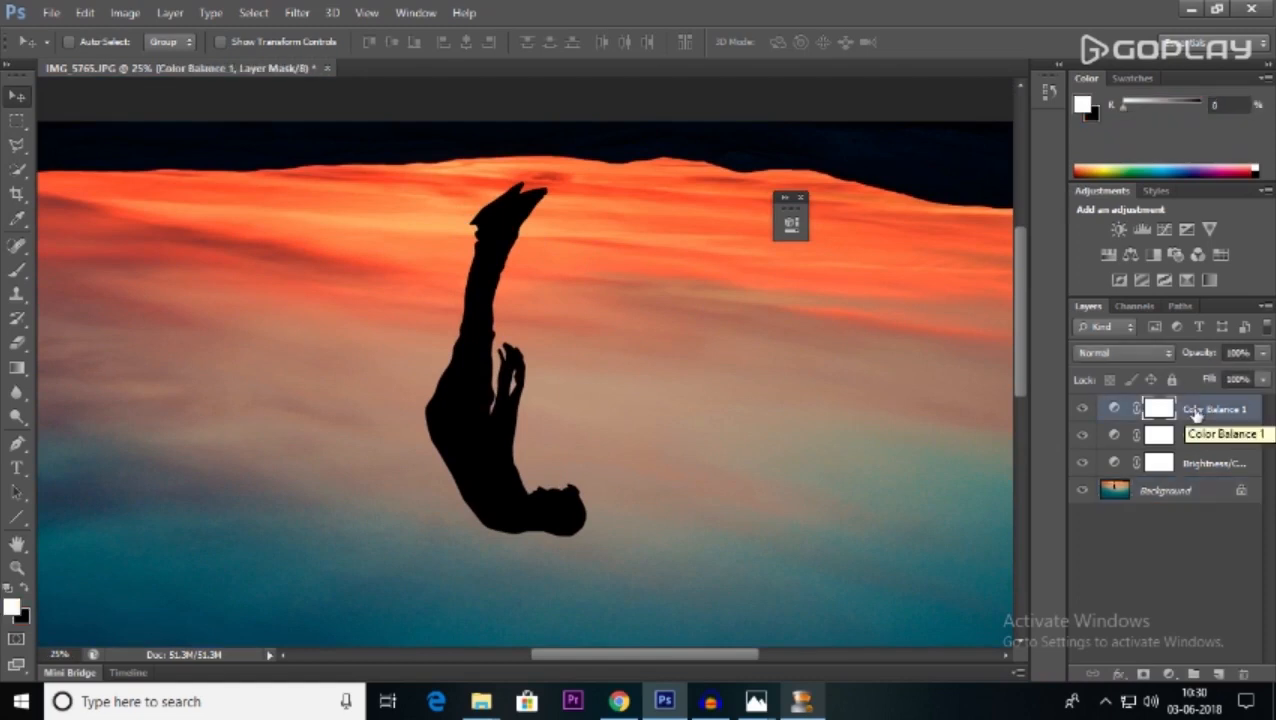
pyautogui.hotkey('ctrl', 'shift', 'n')
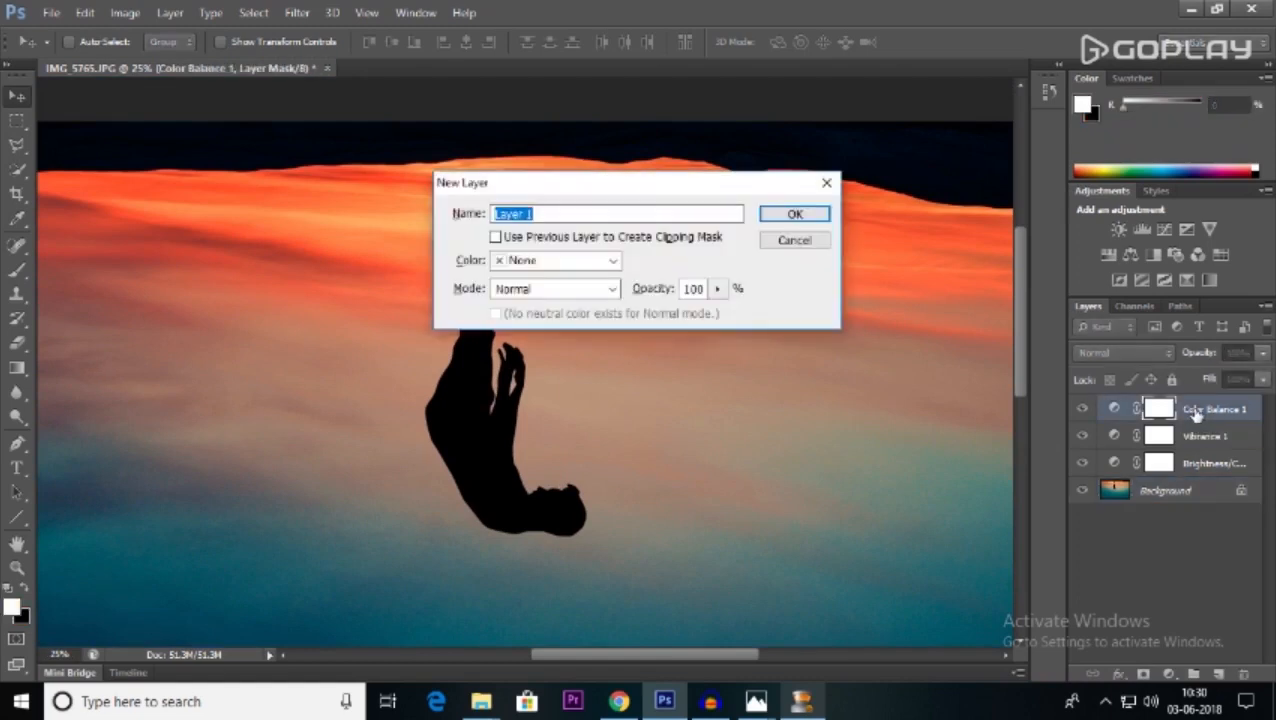
pyautogui.press('Return')
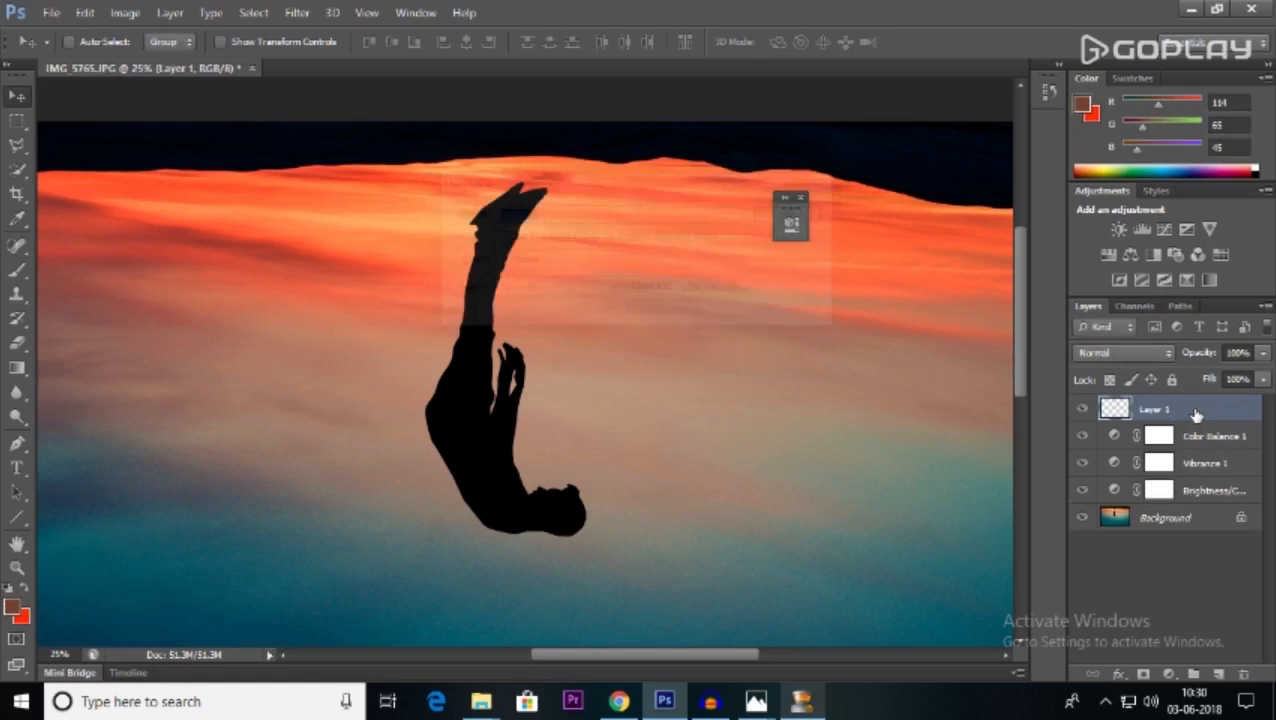
# - Activate the Brush tool for detail work around the man's feet and reduce its size to 20 px
pyautogui.press('b')
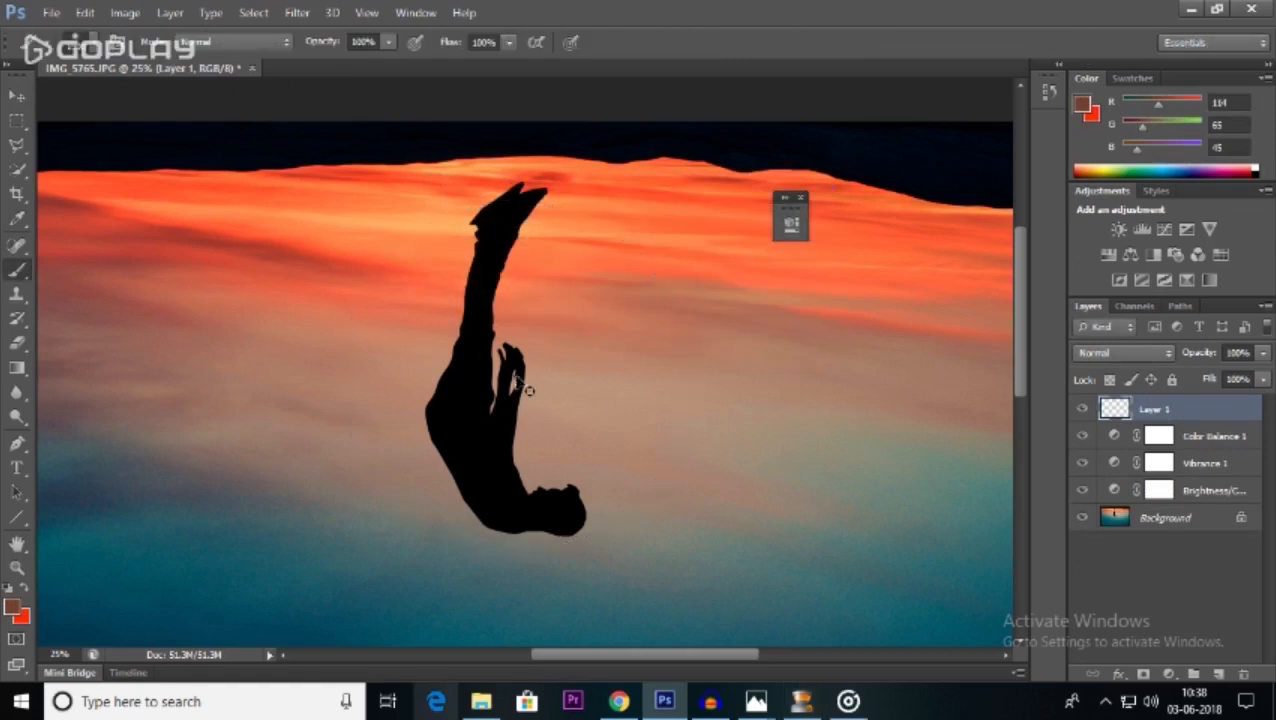
pyautogui.scroll(1, 515, 385)
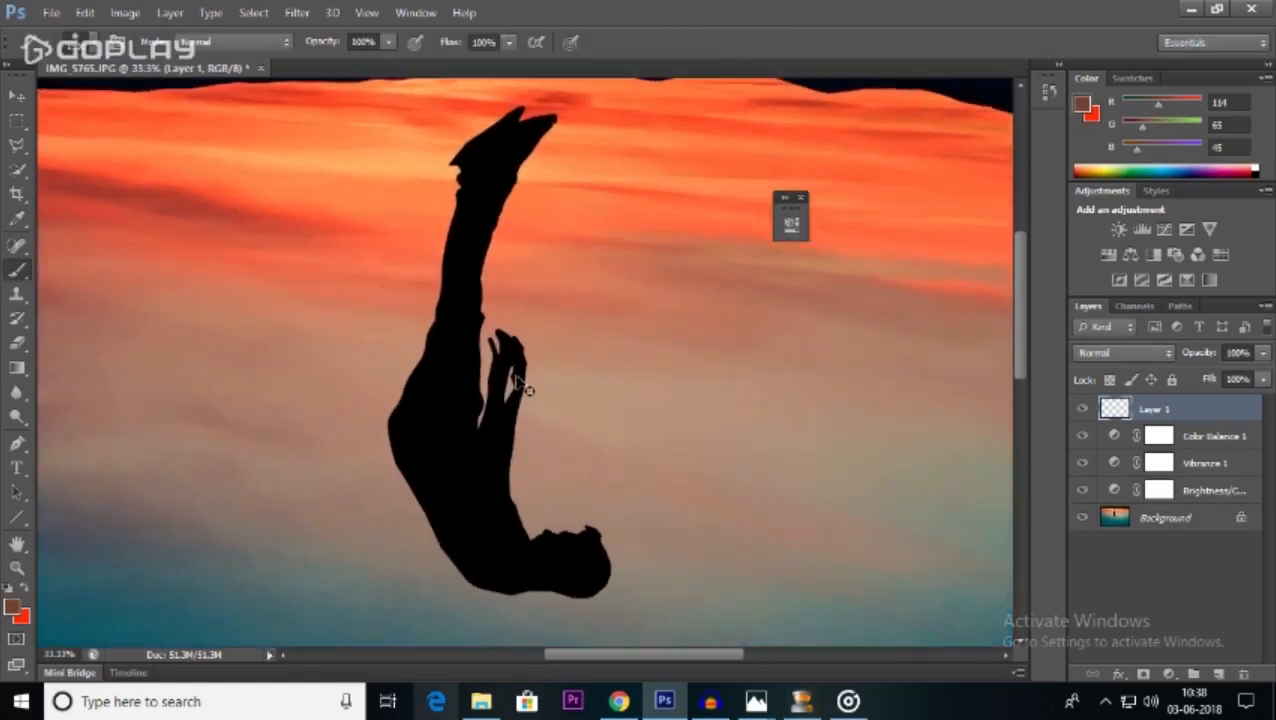
pyautogui.hotkey('ctrl', '+')
pyautogui.hotkey('ctrl', '+')
pyautogui.scroll(10, 430, 300)
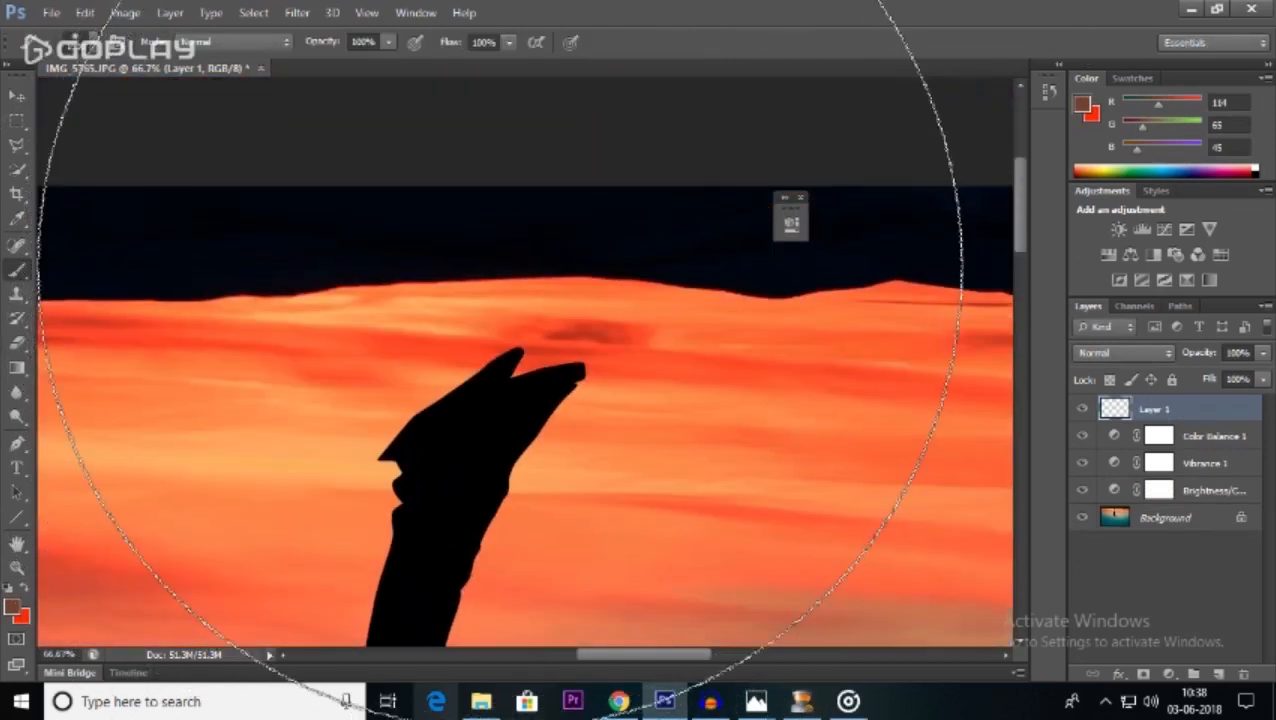
pyautogui.hotkey('ctrl', '+')
pyautogui.press('[')
pyautogui.press('[')
pyautogui.press('[')
pyautogui.press('[')
pyautogui.press('[')
pyautogui.press('[')
pyautogui.press('[')
pyautogui.press('[')
pyautogui.press('[')
pyautogui.press('[')
pyautogui.press('[')
pyautogui.press('[')
pyautogui.press('[')
pyautogui.press('[')
pyautogui.press('[')
pyautogui.press('[')
pyautogui.press('[')
pyautogui.press('[')
pyautogui.press('[')
pyautogui.press('[')
pyautogui.press('[')
pyautogui.press('[')
pyautogui.press('[')
pyautogui.press('[')
pyautogui.press('[')
pyautogui.press('[')
pyautogui.press('[')
pyautogui.press('[')
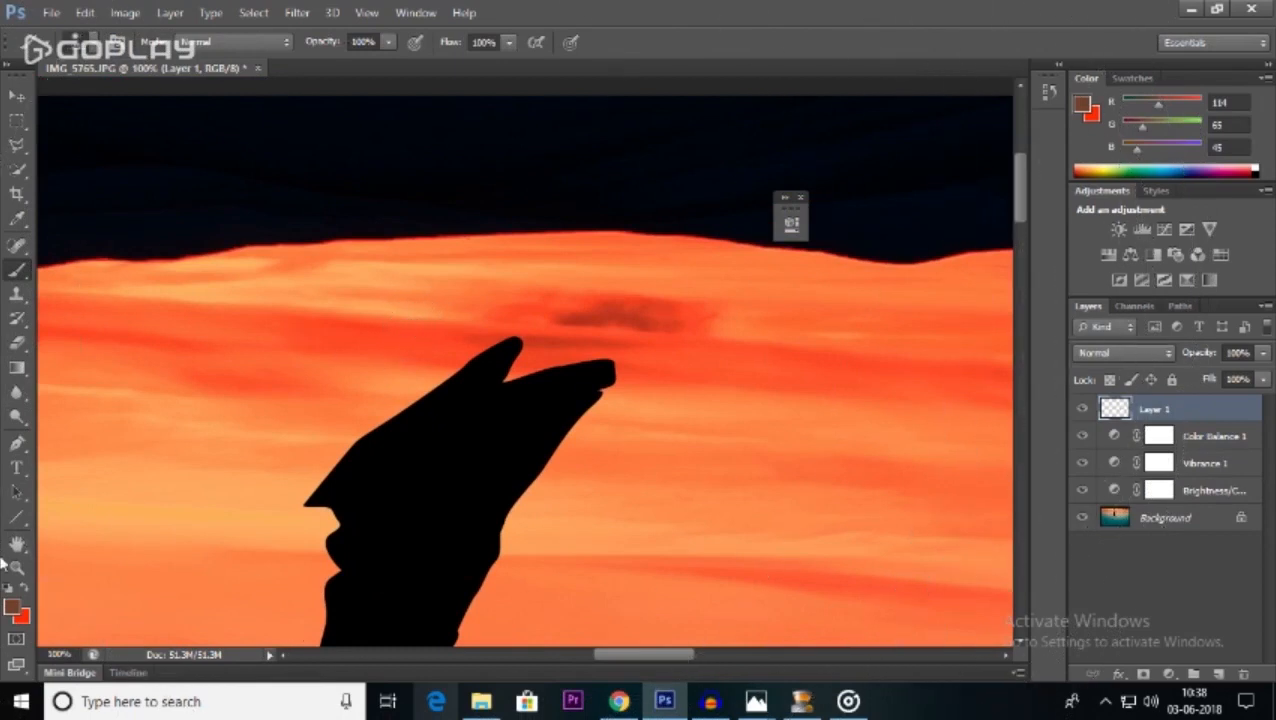
# - Set the foreground color to the near-black blue #01030a sampled from the dark hills
pyautogui.click(12, 607)
pyautogui.click(270, 197)
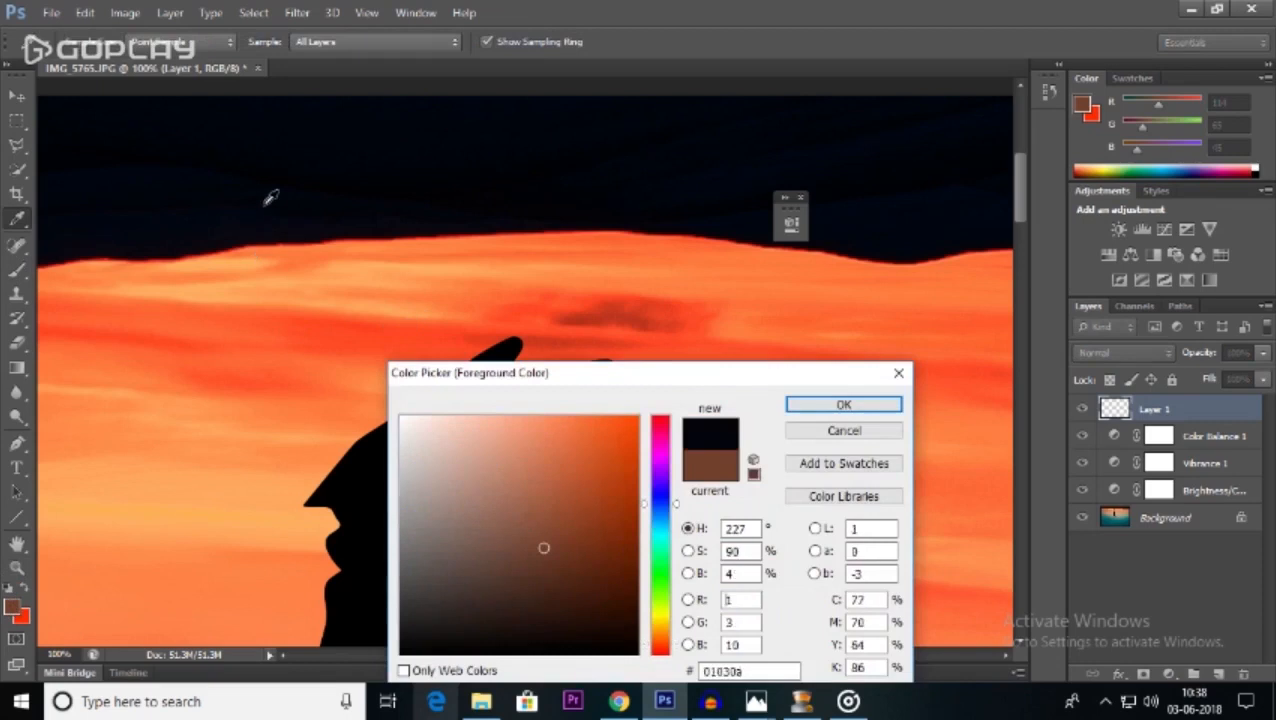
pyautogui.click(841, 414)
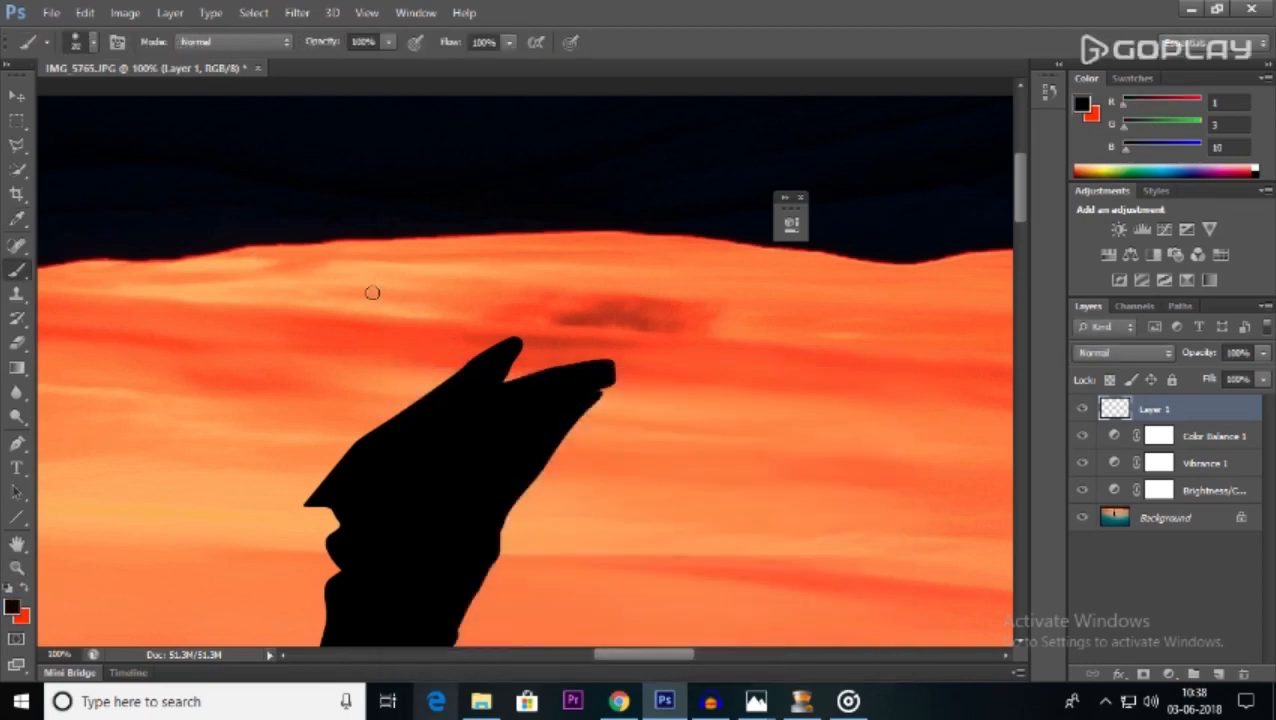
# - Reduce the brush to 9 px, undo the test mark, and choose a hard round brush preset
pyautogui.press('[')
pyautogui.press('[')
pyautogui.hotkey('ctrl', 'z')
pyautogui.click(93, 42)
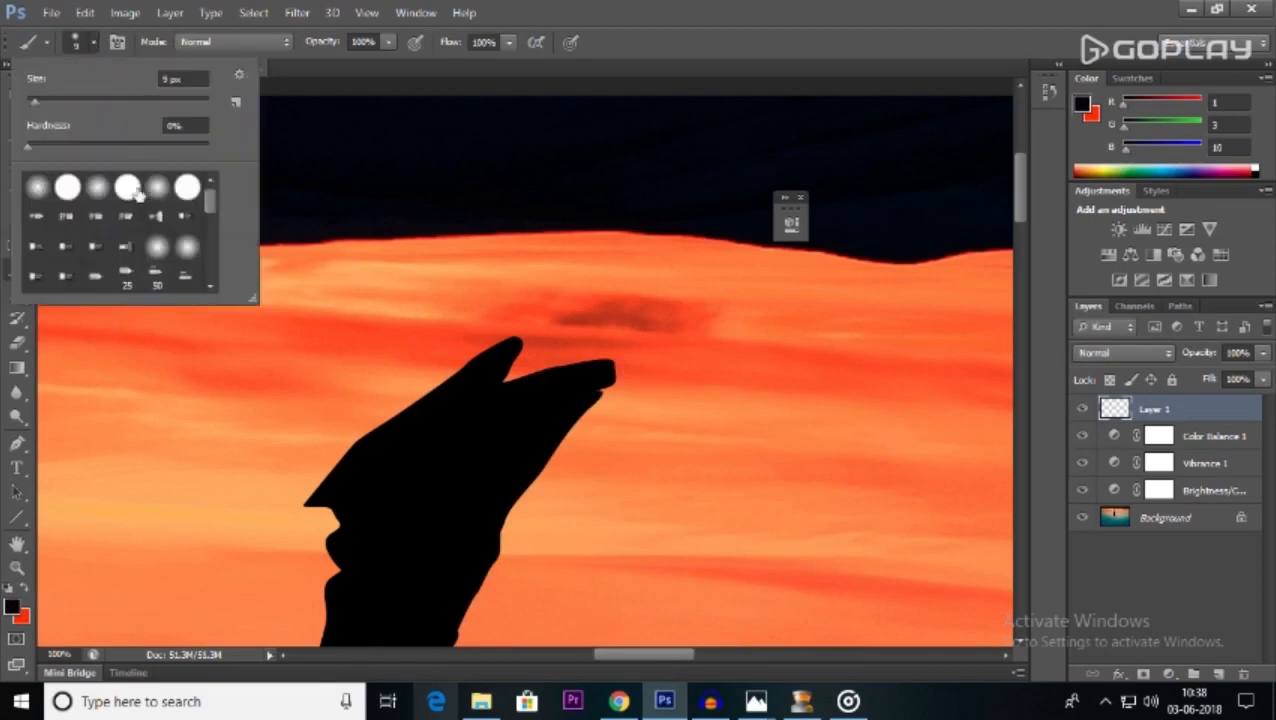
# - Paint scattered small dark specks in the orange sky around the man's feet on Layer 1, undoing one unwanted speck
pyautogui.click(344, 304)
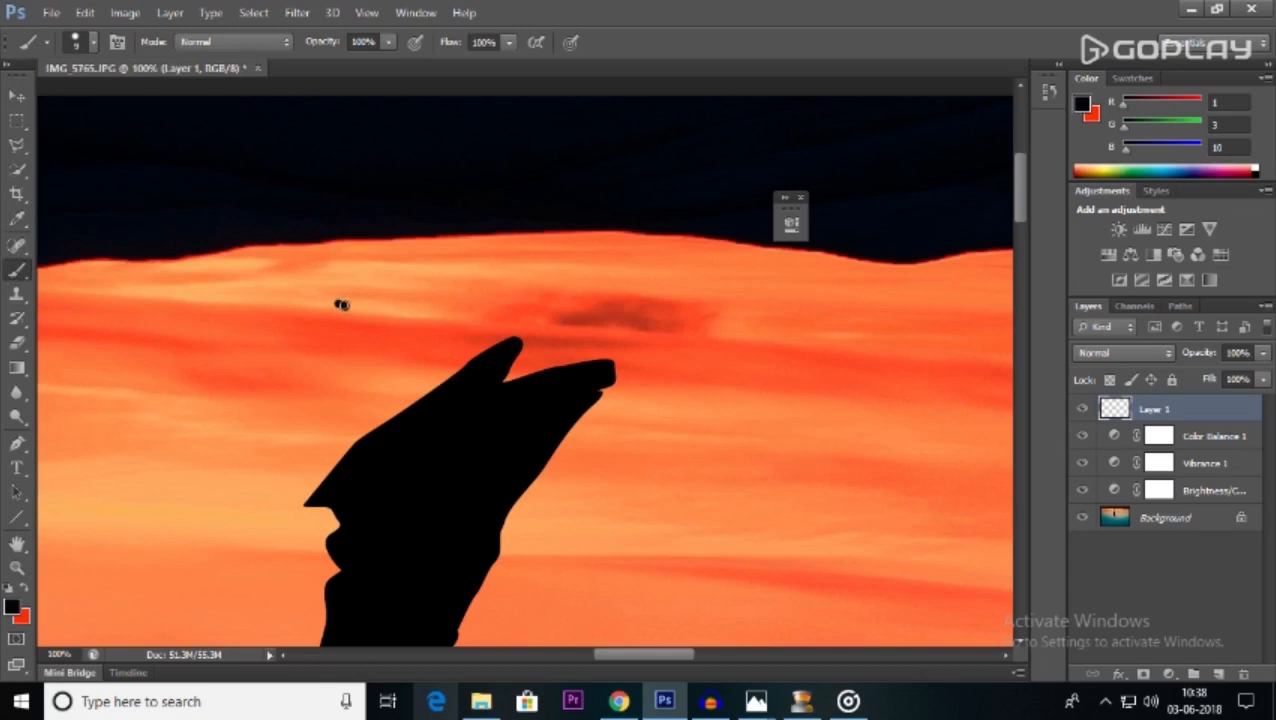
pyautogui.click(339, 304)
pyautogui.moveTo(389, 310); pyautogui.dragTo(401, 312)
pyautogui.click(406, 273)
pyautogui.click(368, 263)
pyautogui.click(300, 269)
pyautogui.click(232, 322)
pyautogui.moveTo(270, 391); pyautogui.dragTo(265, 406)
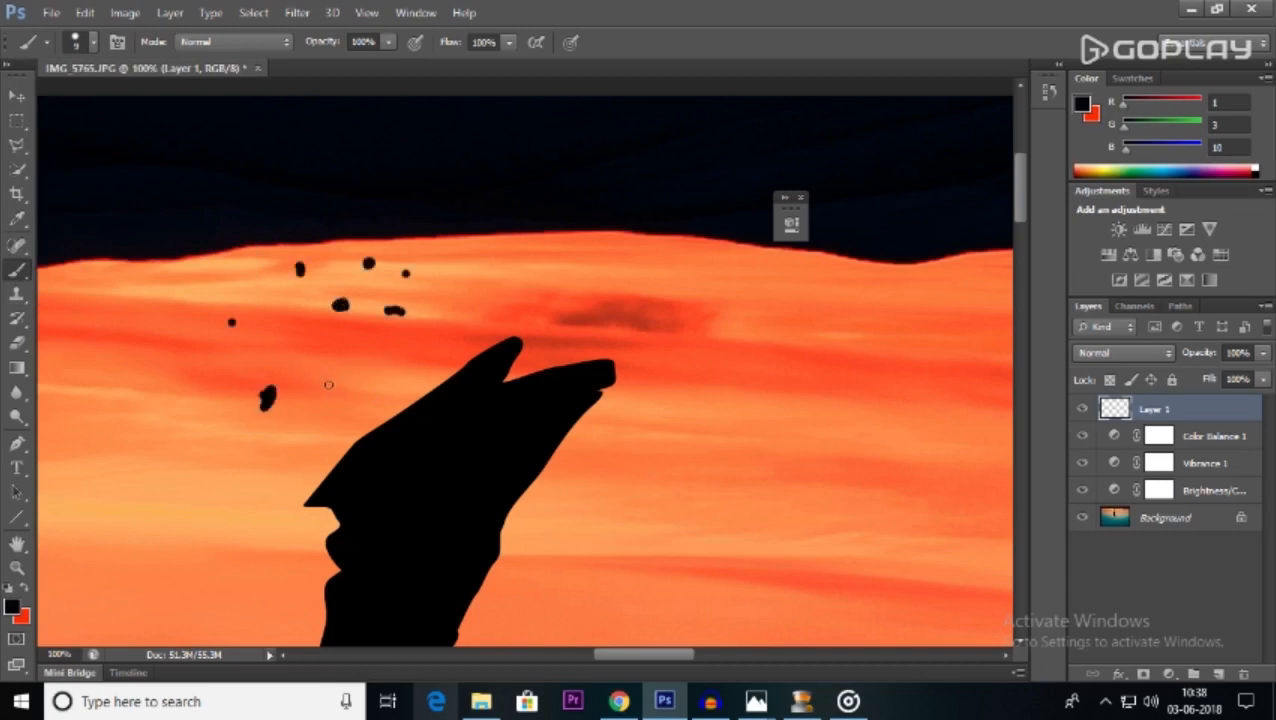
pyautogui.hotkey('ctrl', 'z')
pyautogui.moveTo(228, 286); pyautogui.dragTo(230, 295)
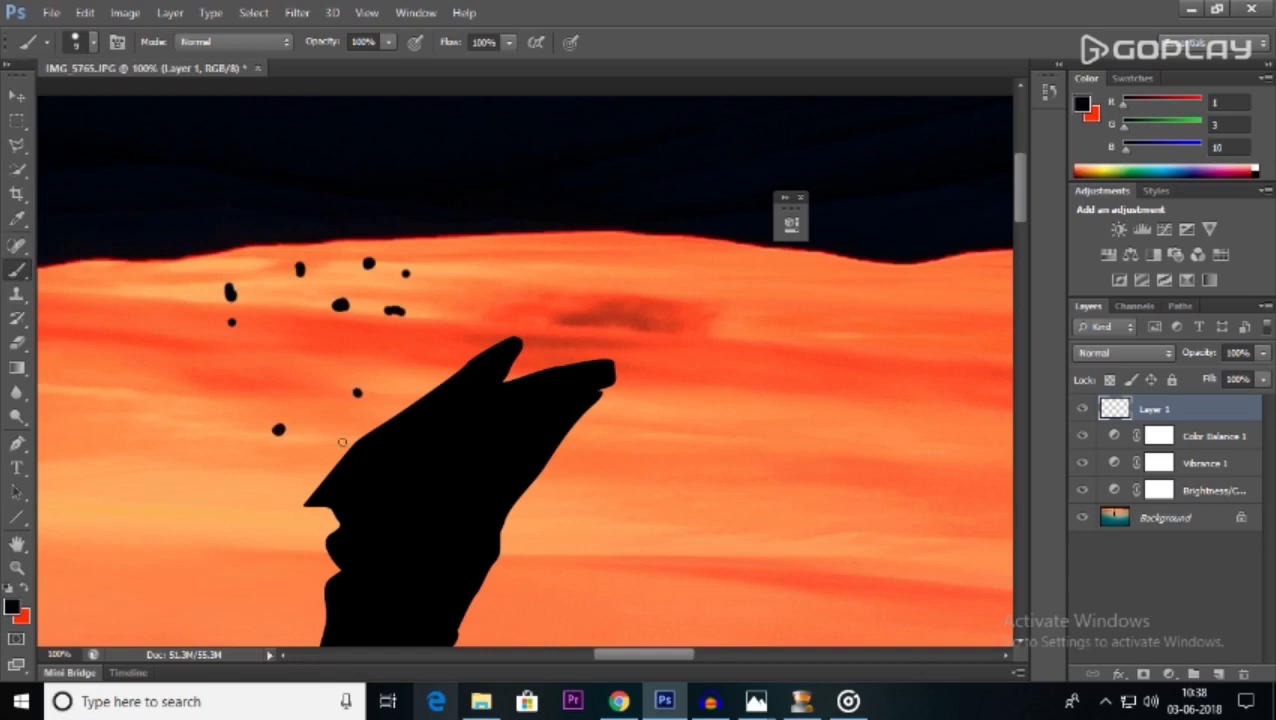
pyautogui.moveTo(214, 412); pyautogui.dragTo(212, 427)
pyautogui.hotkey('ctrl', '0')
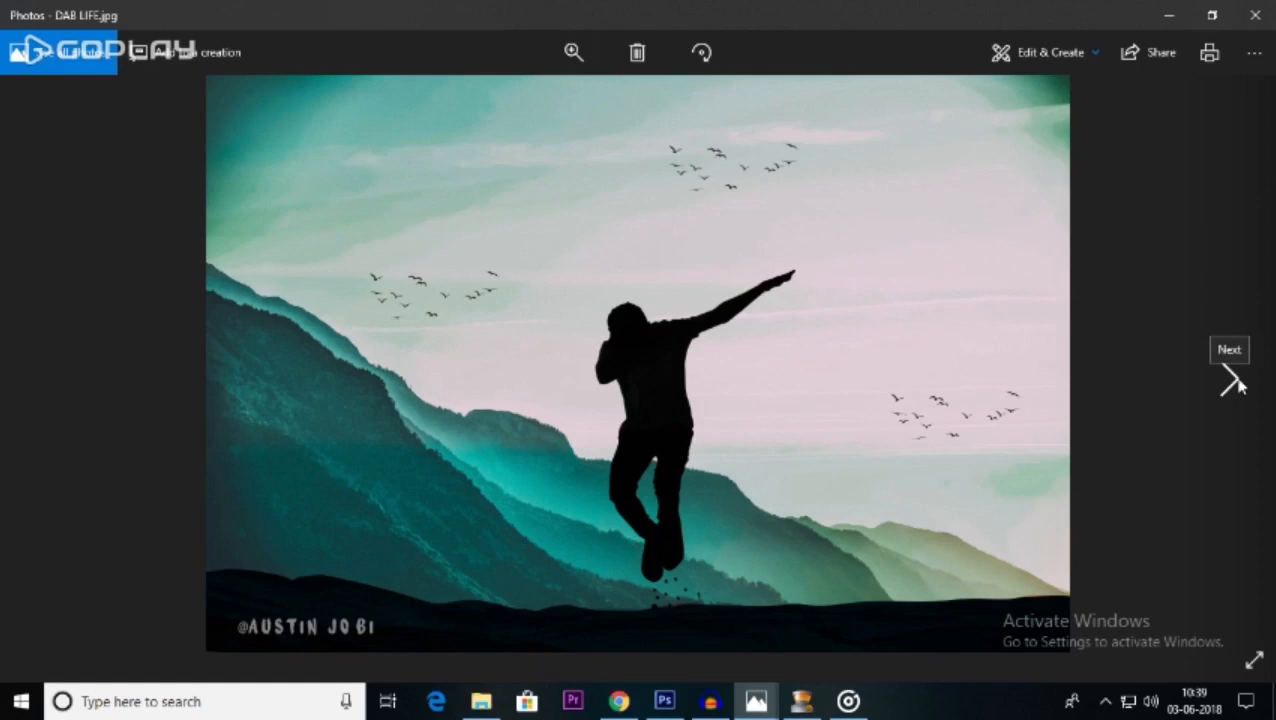
# - In the Photos app, browse the finished silhouette composites from DAB LIFE.jpg through to levitate.jpg
pyautogui.click(1230, 380)
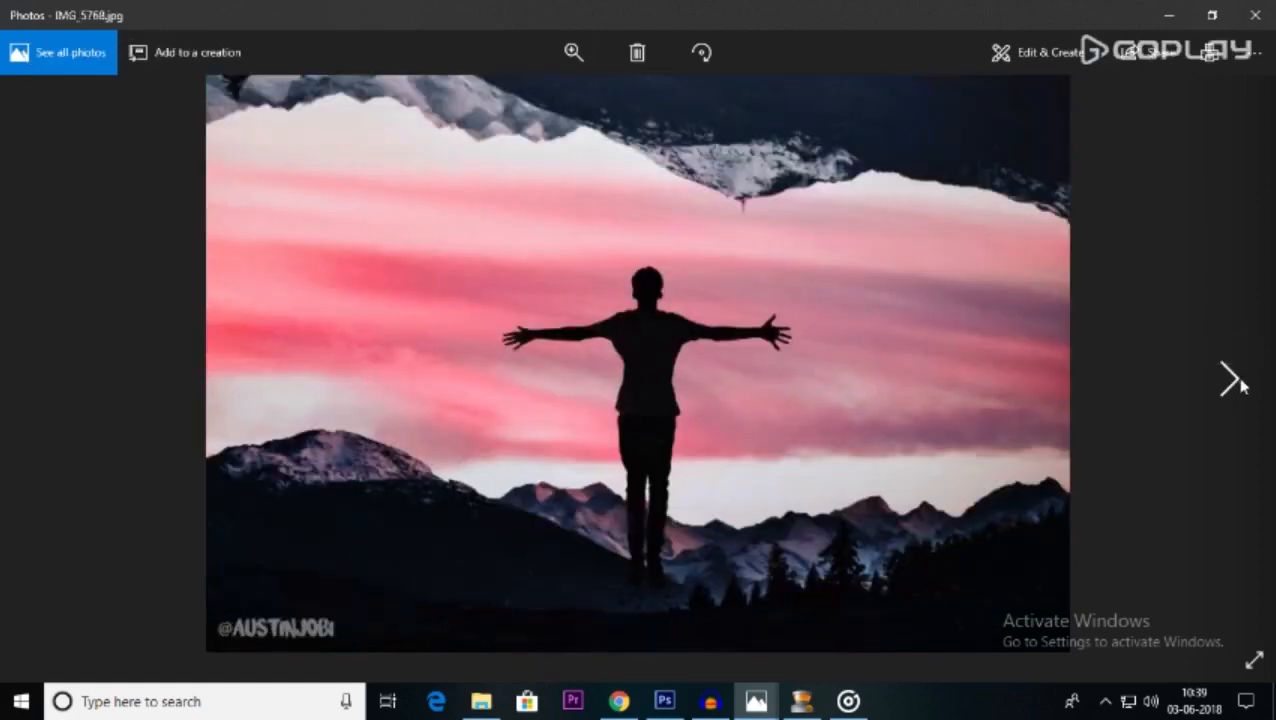
pyautogui.click(1232, 381)
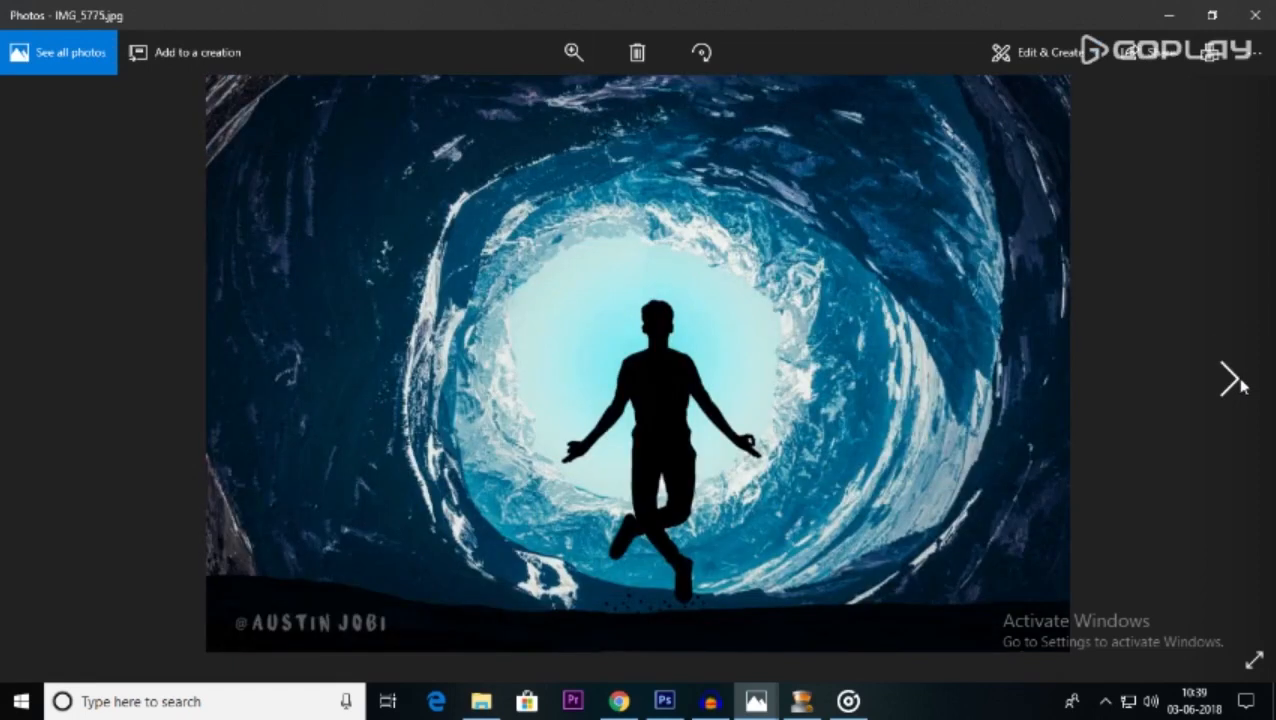
pyautogui.click(1236, 382)
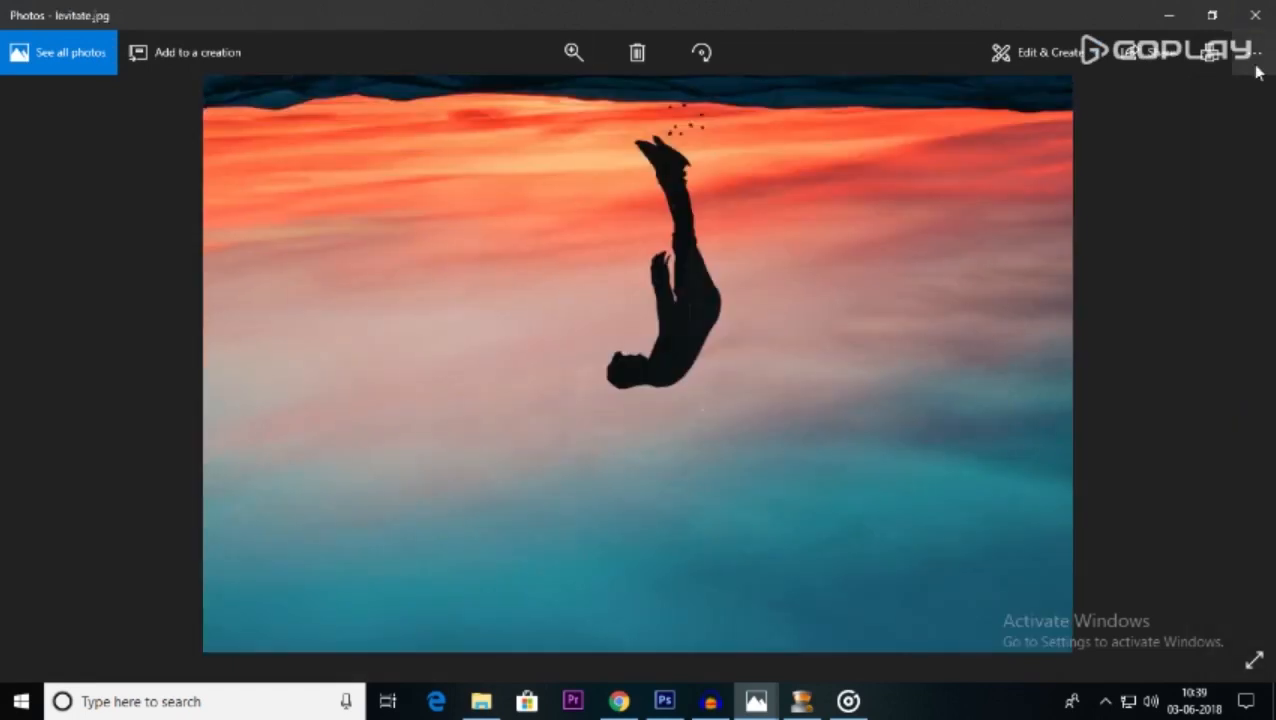